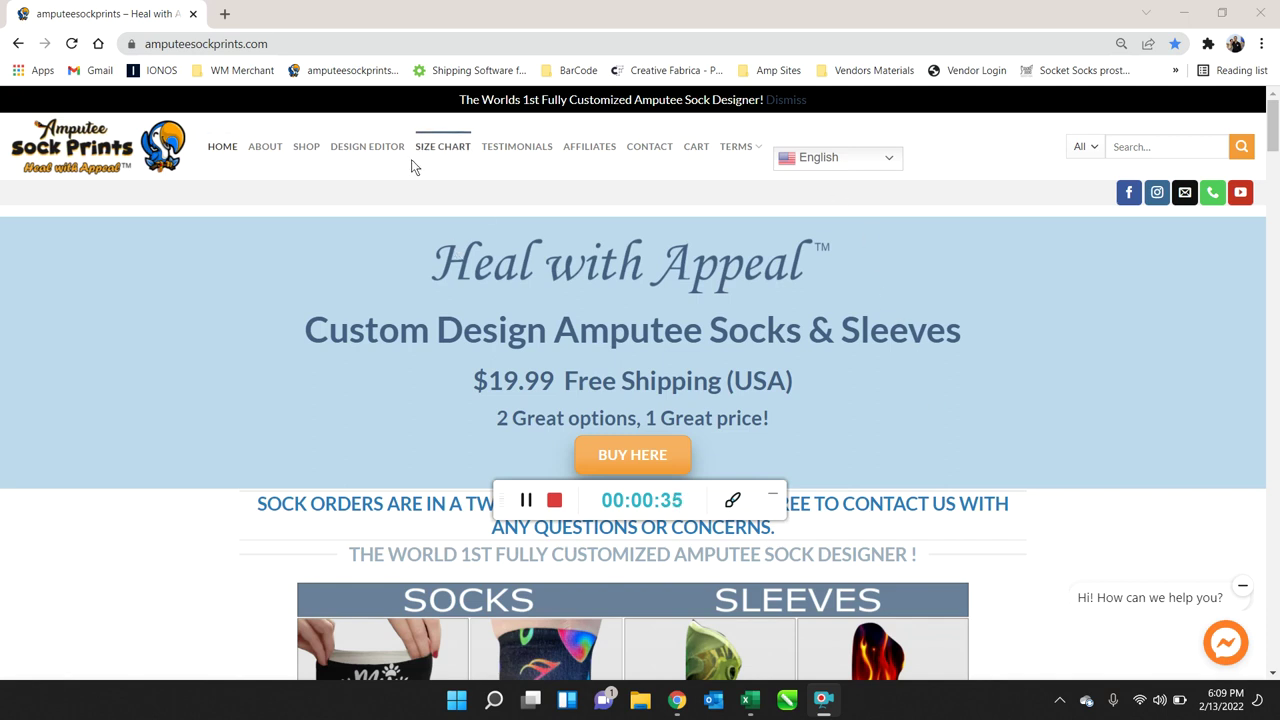
Go from the Amputee Sock Prints home page to the DESIGN EDITOR
left_click(356, 152)
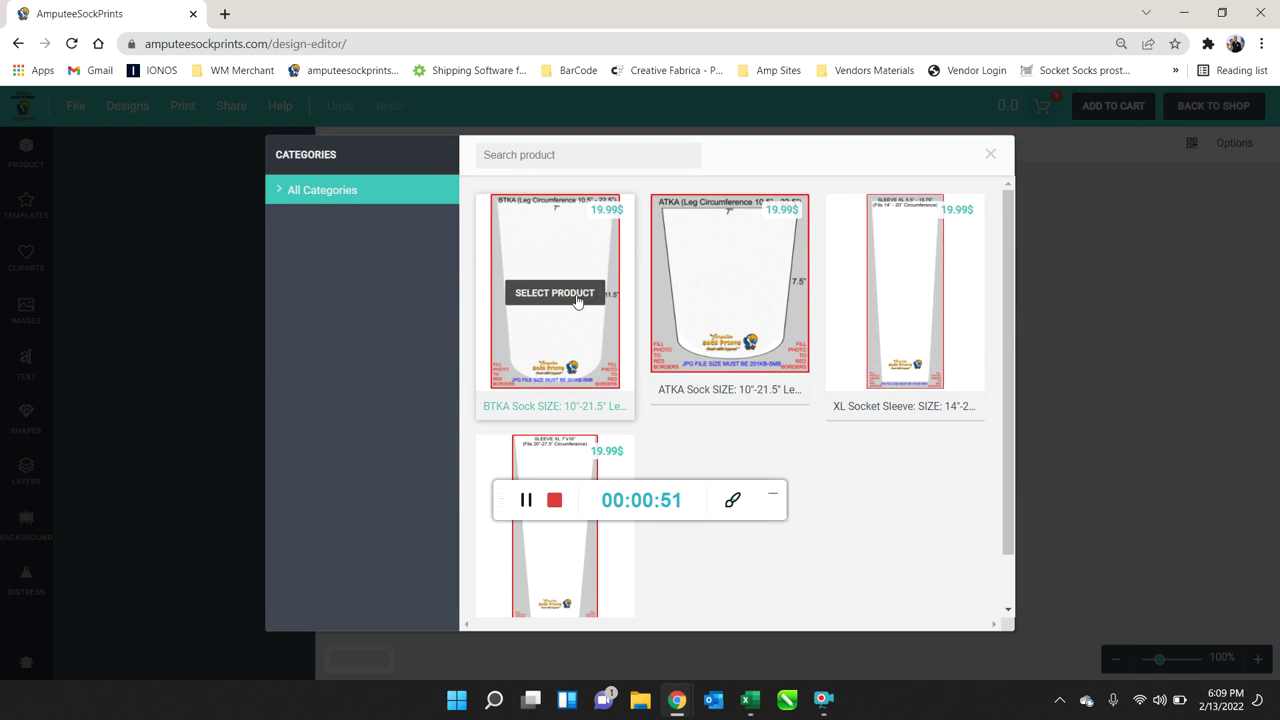
Load the blank BTKA sock template, skip the tour, and reset zoom to 100%
left_click(577, 300)
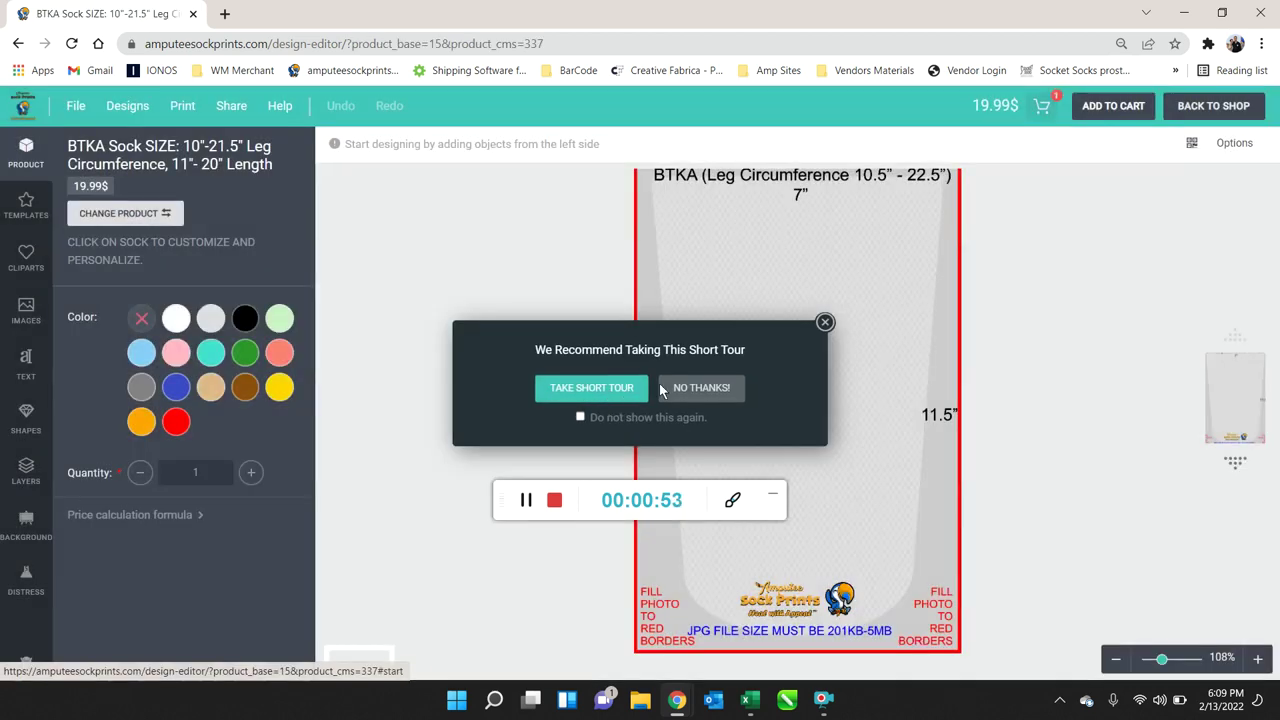
left_click(699, 388)
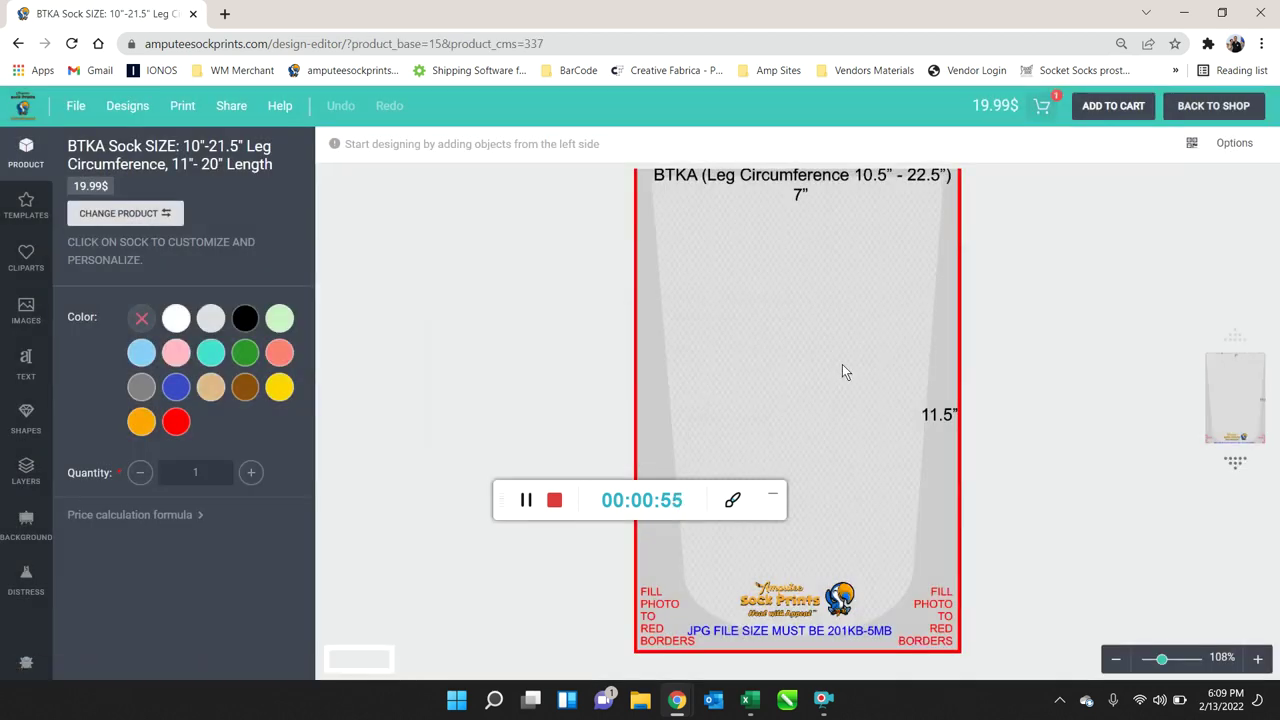
scroll(1158, 660, "down", 2)
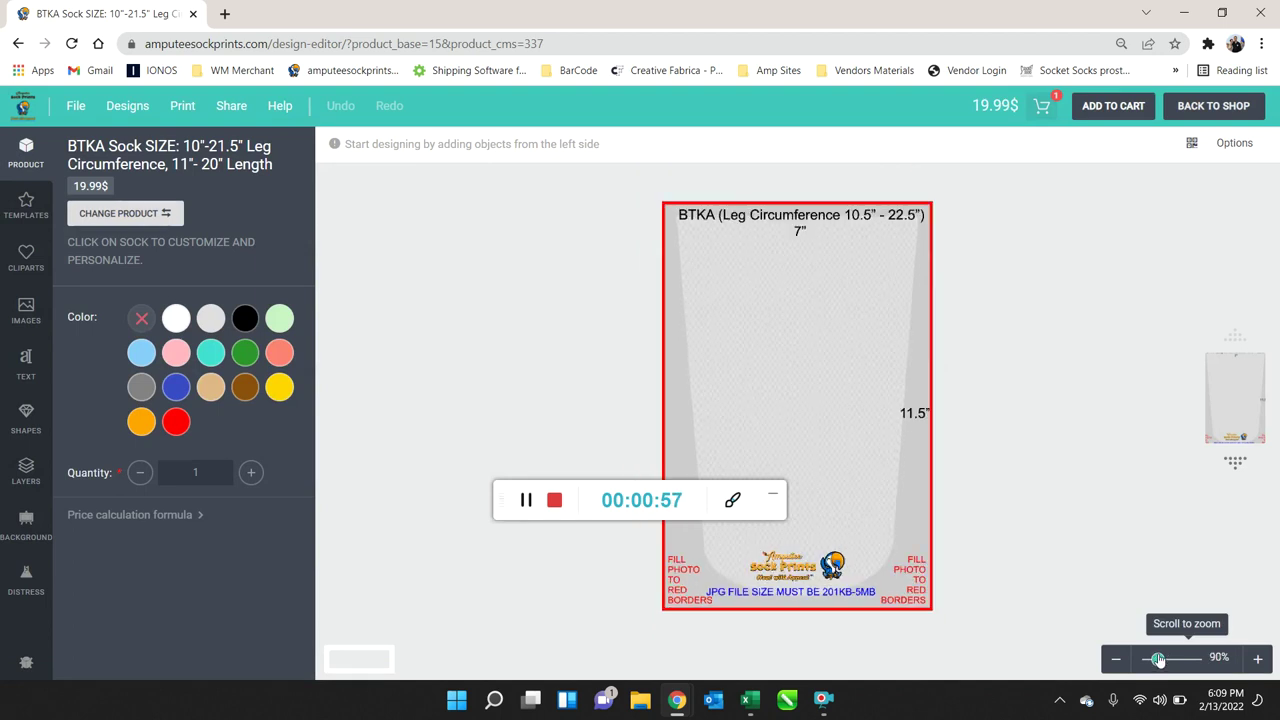
scroll(1158, 660, "up", 1)
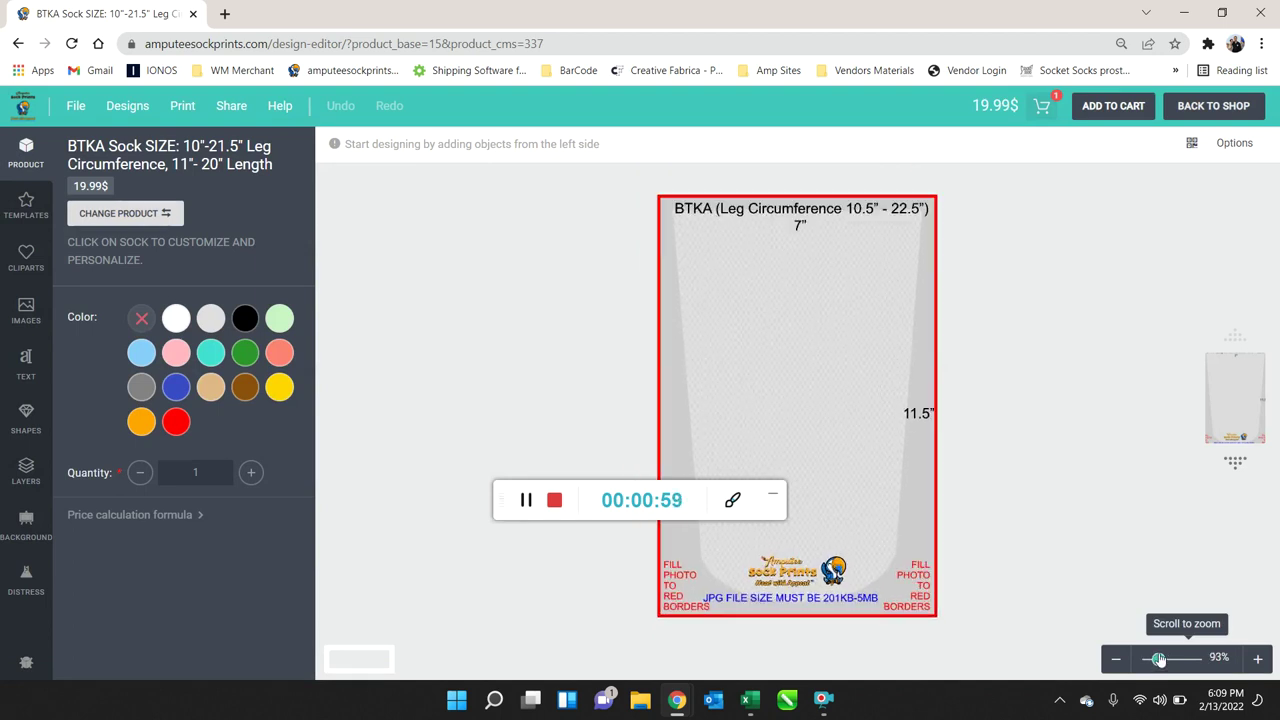
scroll(1159, 660, "up", 1)
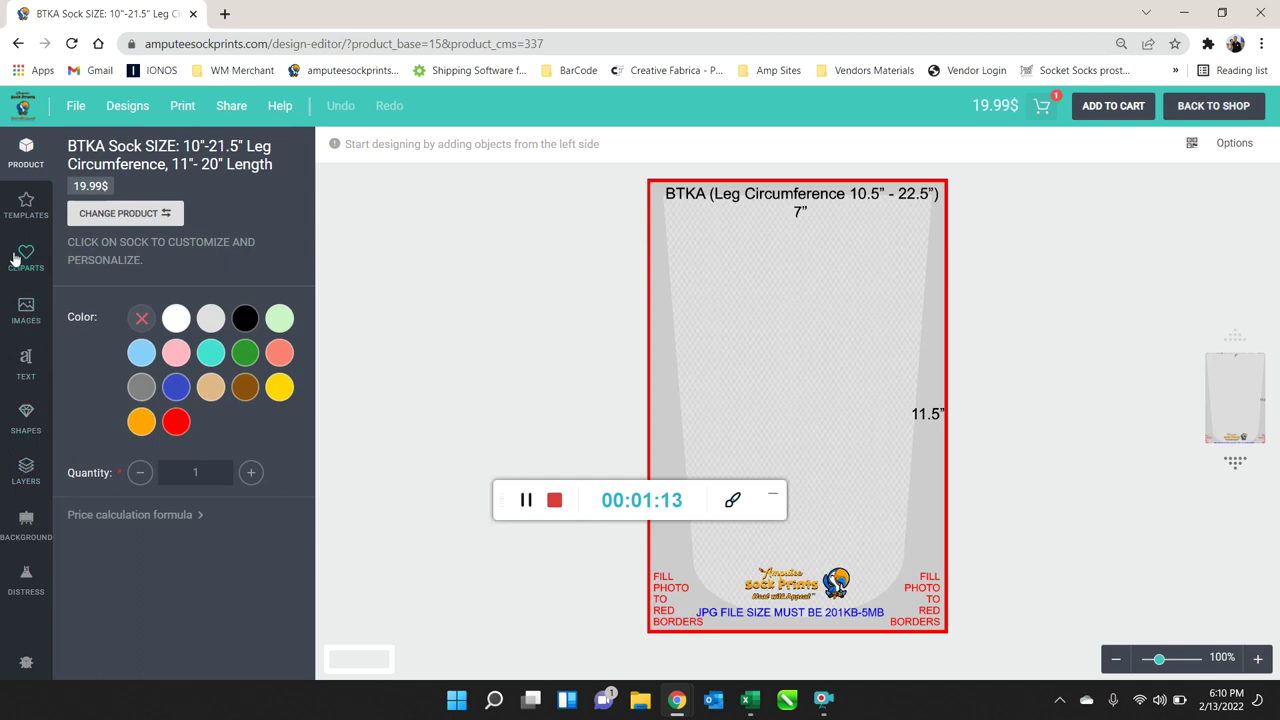
Upload 20200917_173025.jpg from Desktop > Walkthrough Pics into the editor's images
left_click(25, 312)
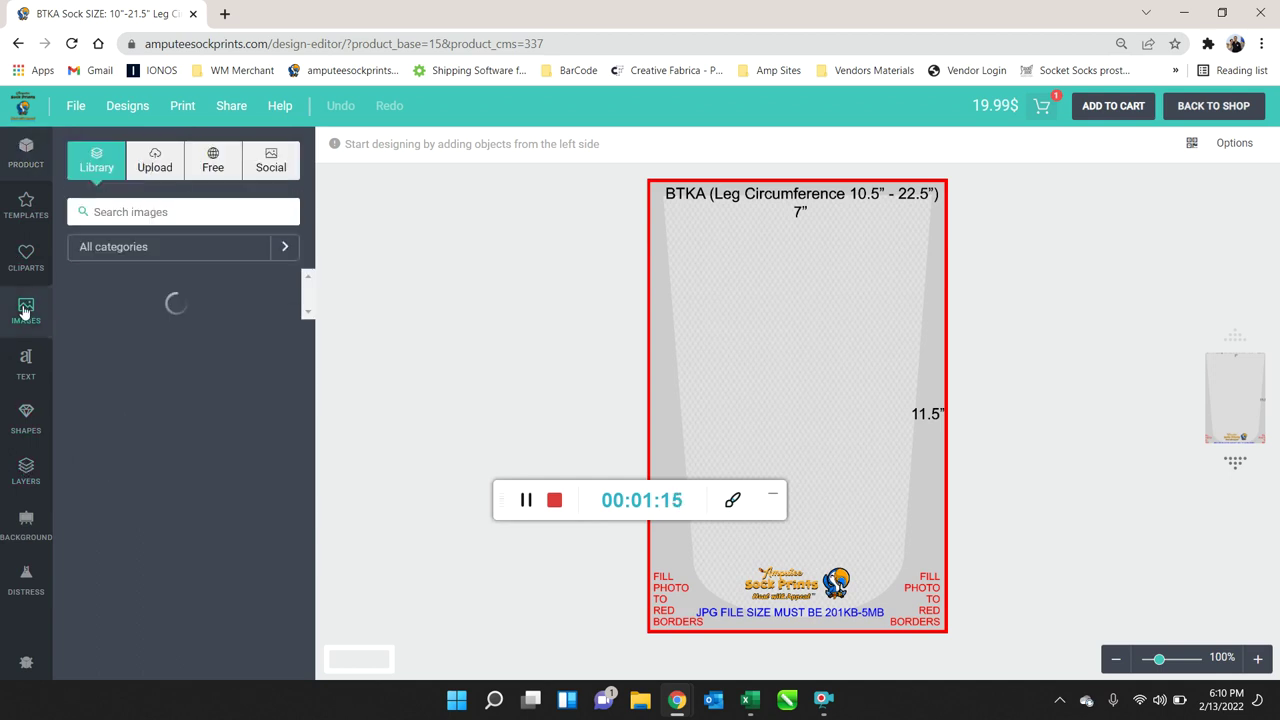
left_click(147, 170)
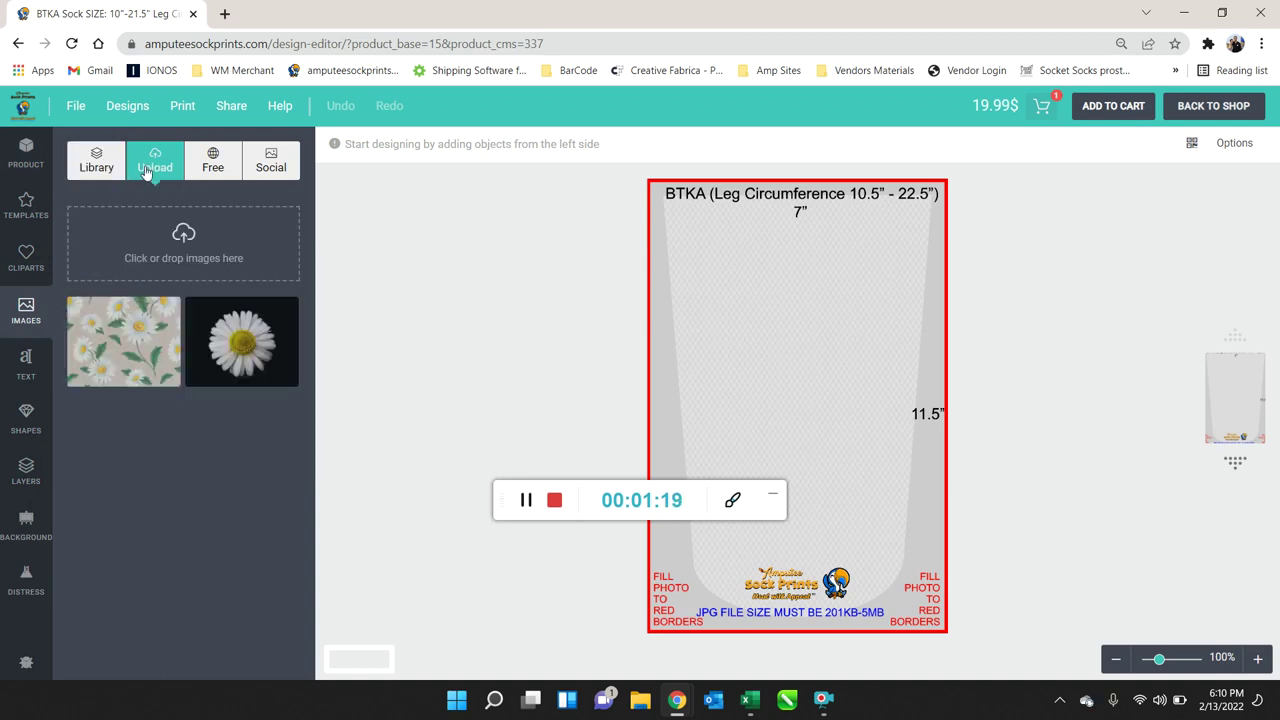
left_click(192, 236)
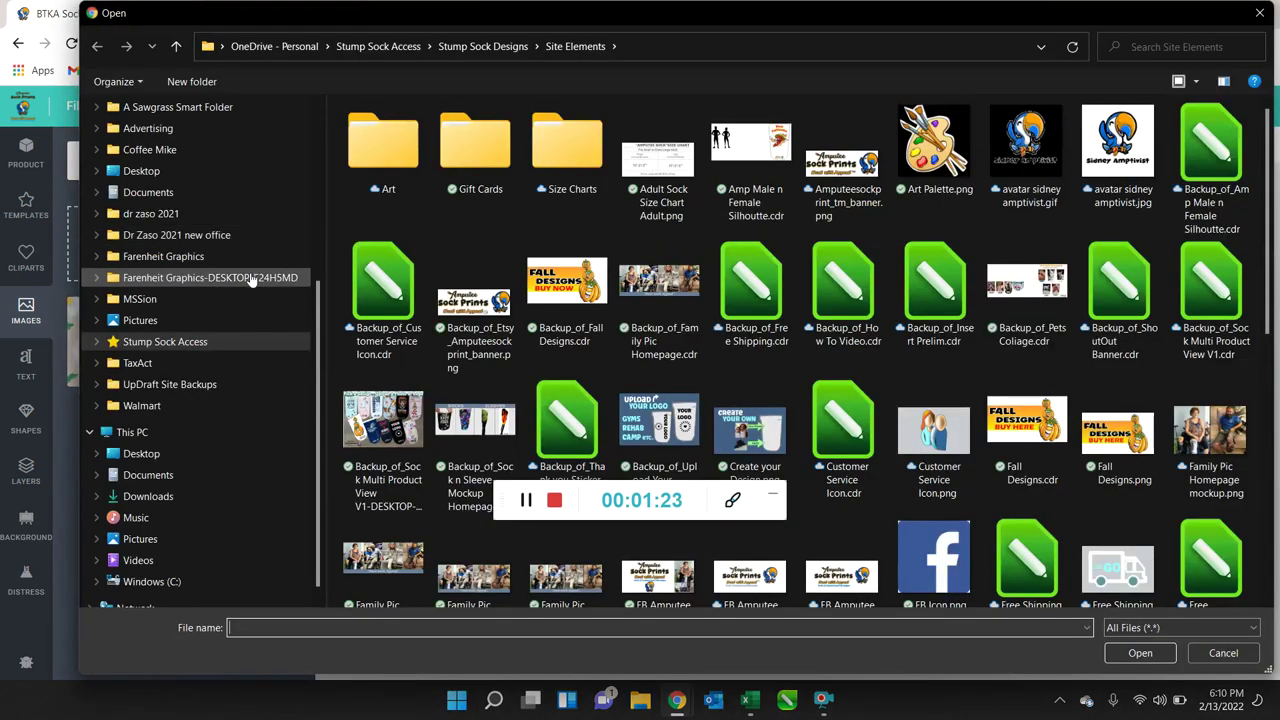
left_click_drag(314, 372, 315, 163)
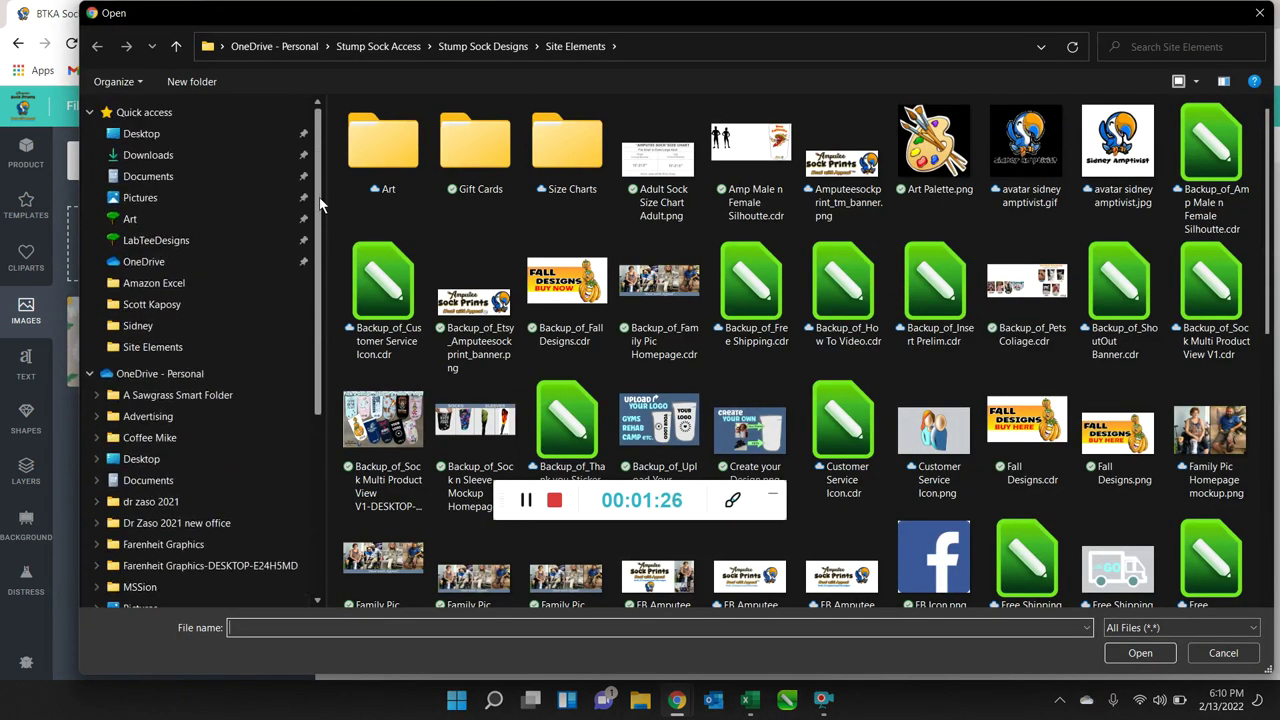
left_click(201, 134)
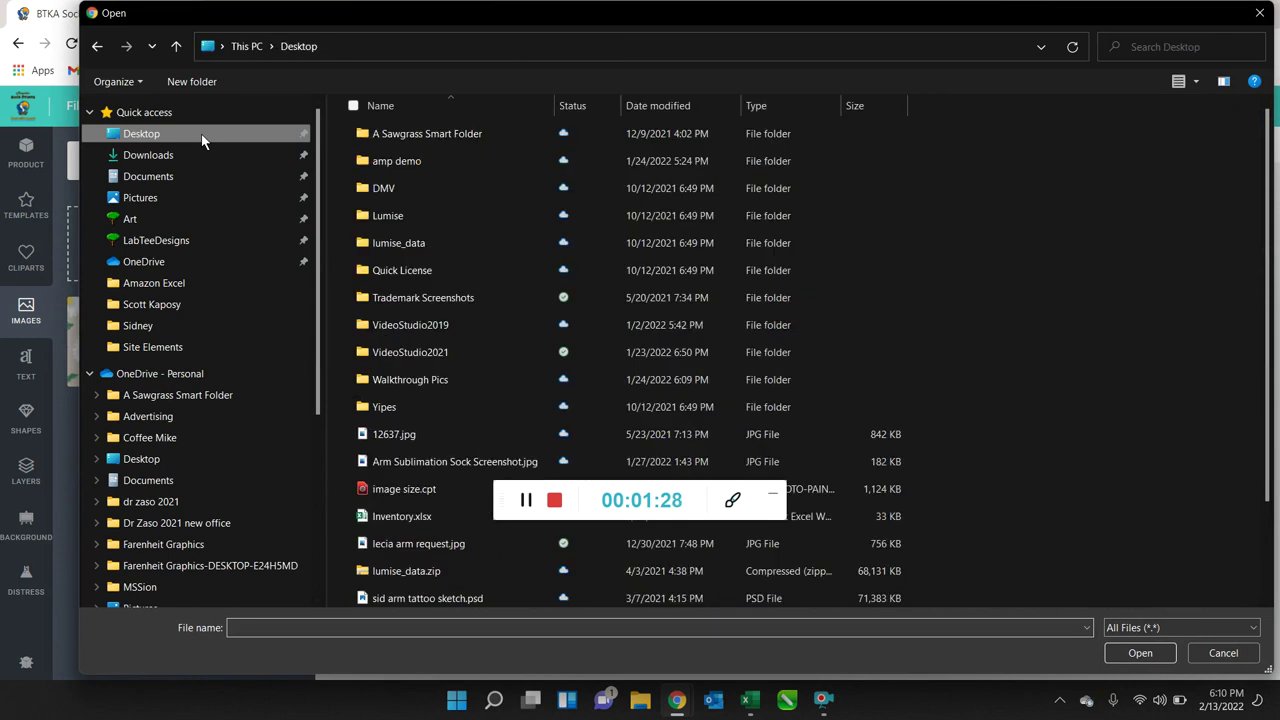
left_click(454, 381)
double_click(454, 380)
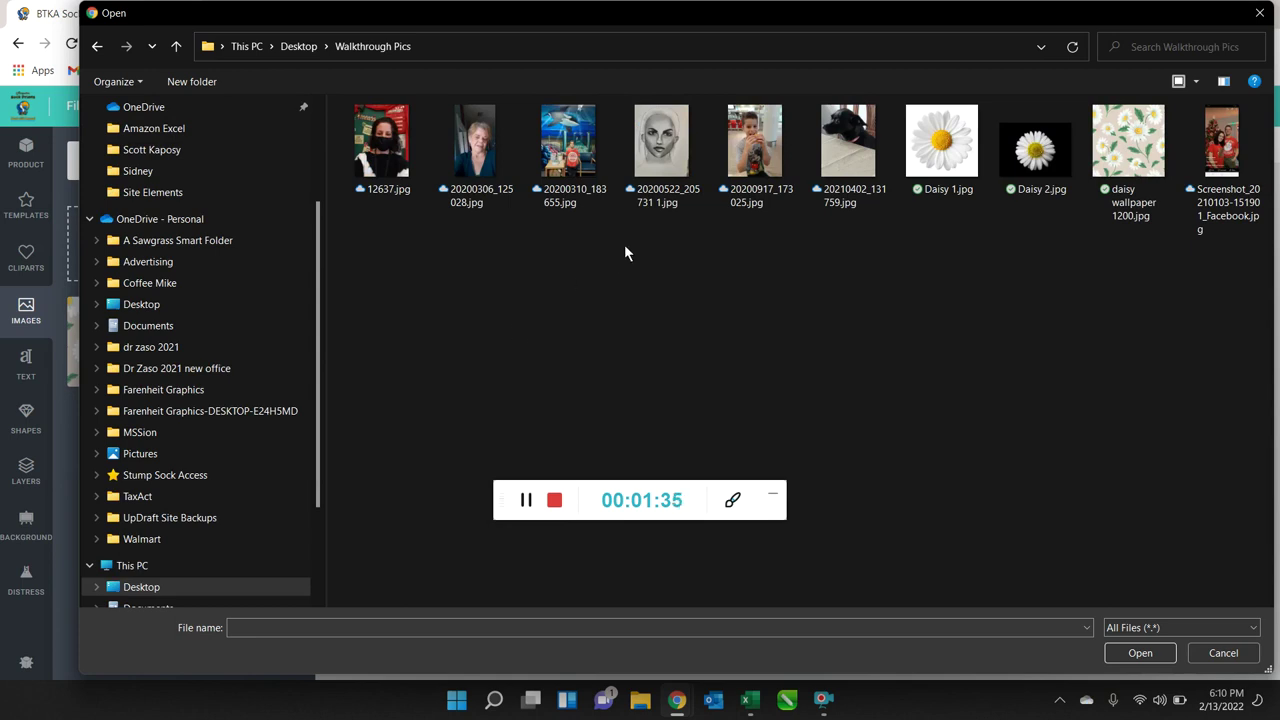
left_click(752, 143)
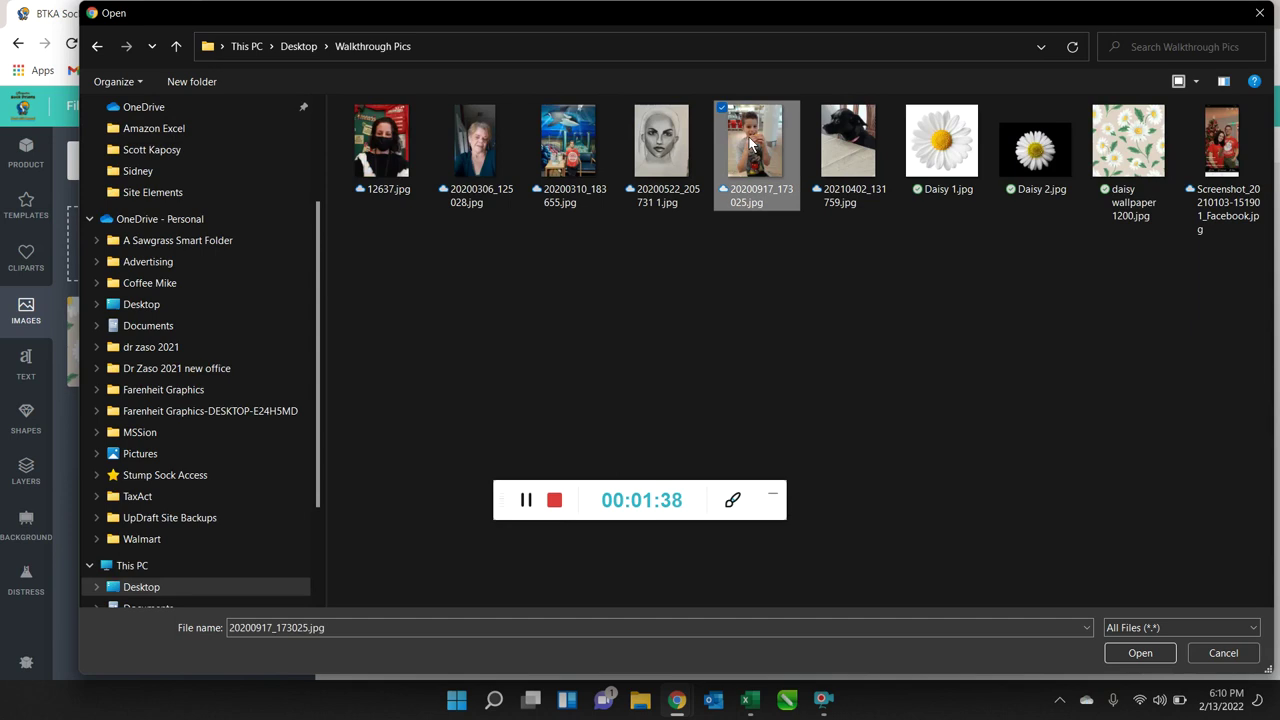
left_click(1112, 652)
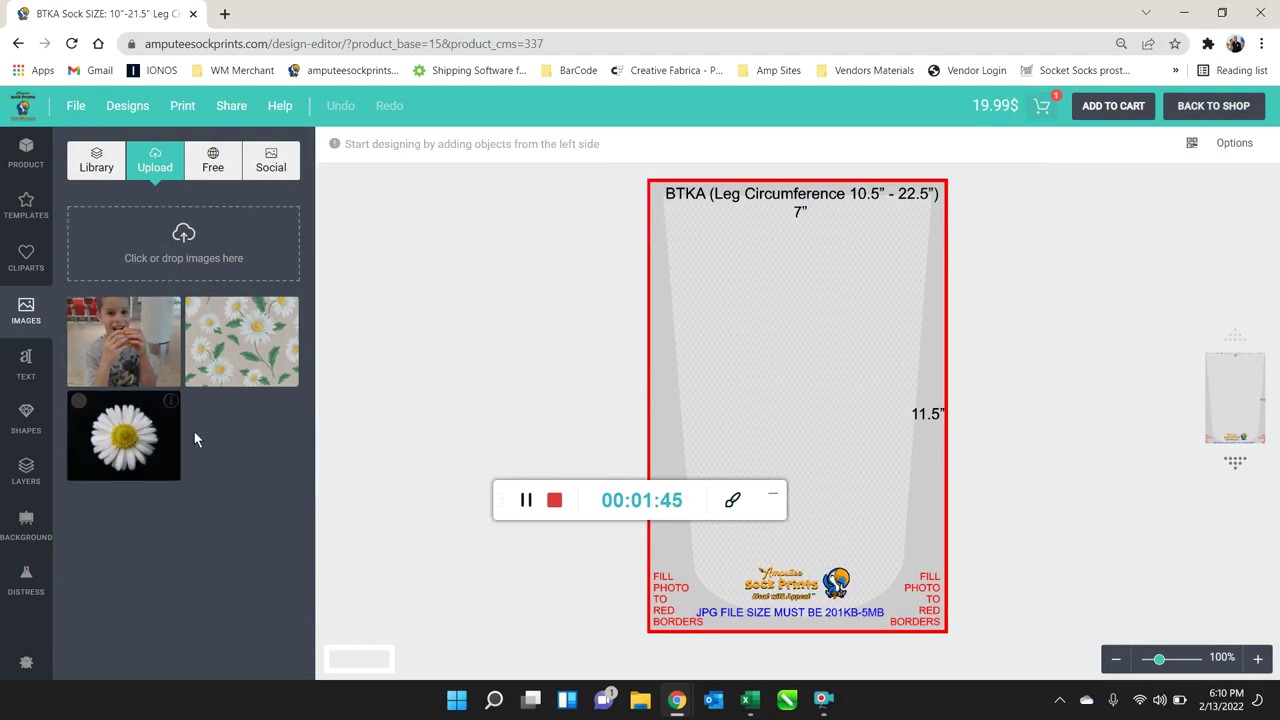
Place the boy photo, enlarge it over the template, and centre it with Middle center
left_click(138, 334)
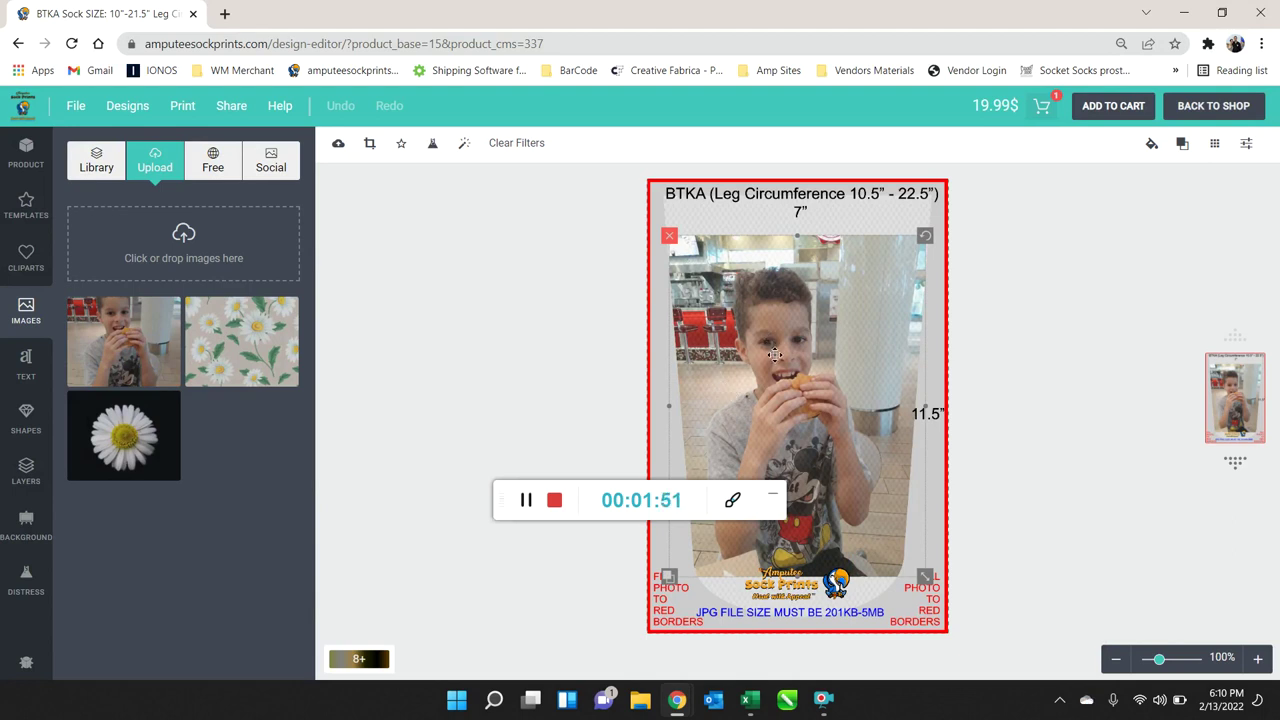
mouse_move(775, 354)
left_mouse_down()
mouse_move(779, 324)
mouse_move(770, 338)
left_mouse_up()
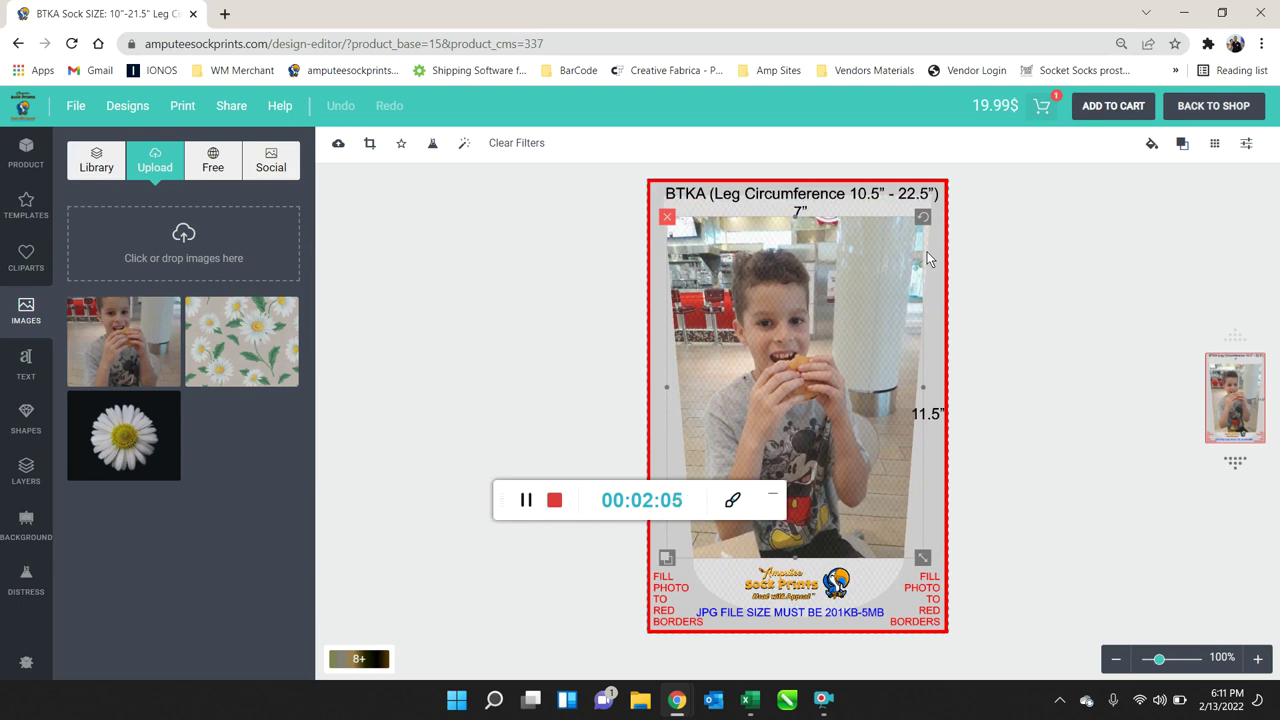
left_click_drag(827, 300, 807, 267)
left_click_drag(905, 522, 939, 527)
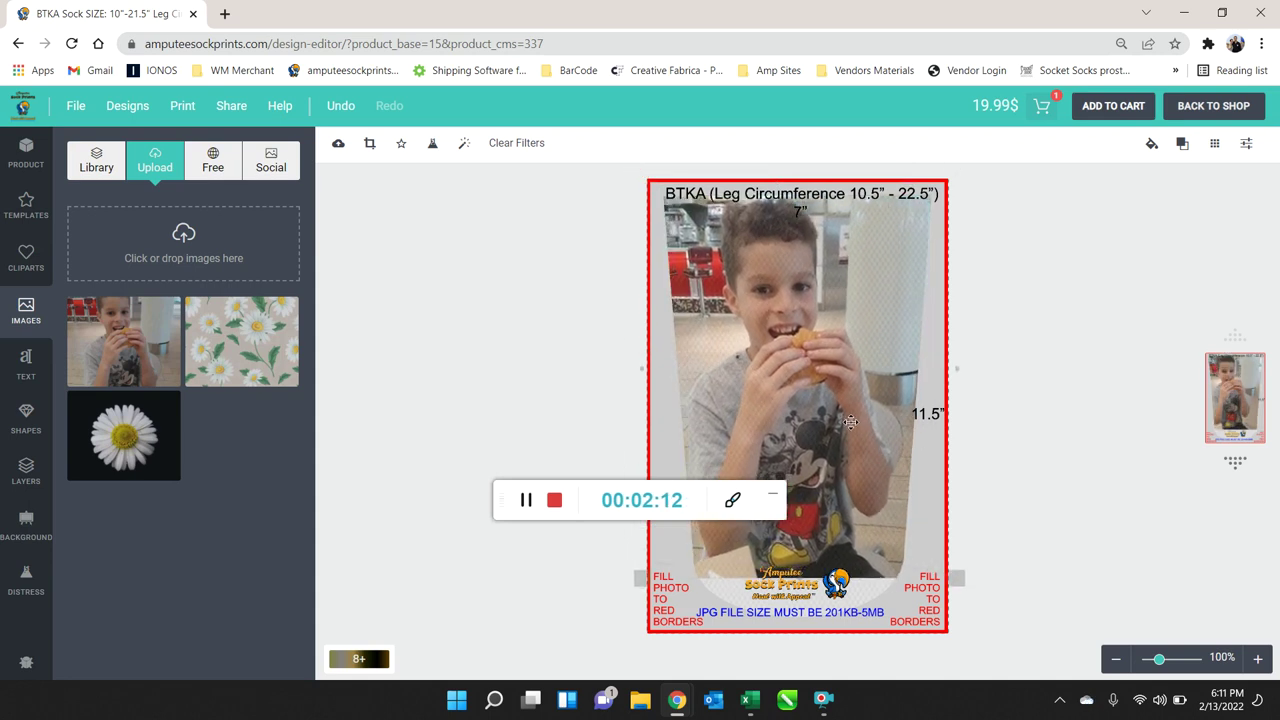
left_click(1213, 150)
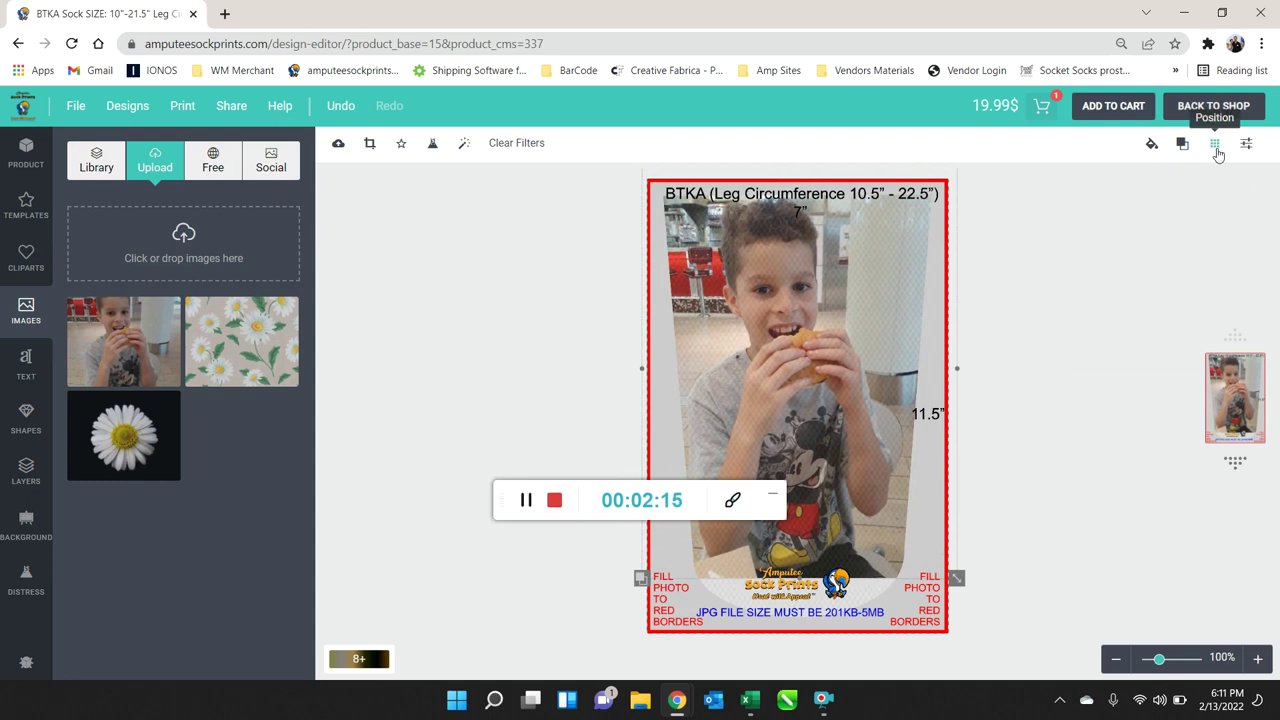
left_click(1166, 303)
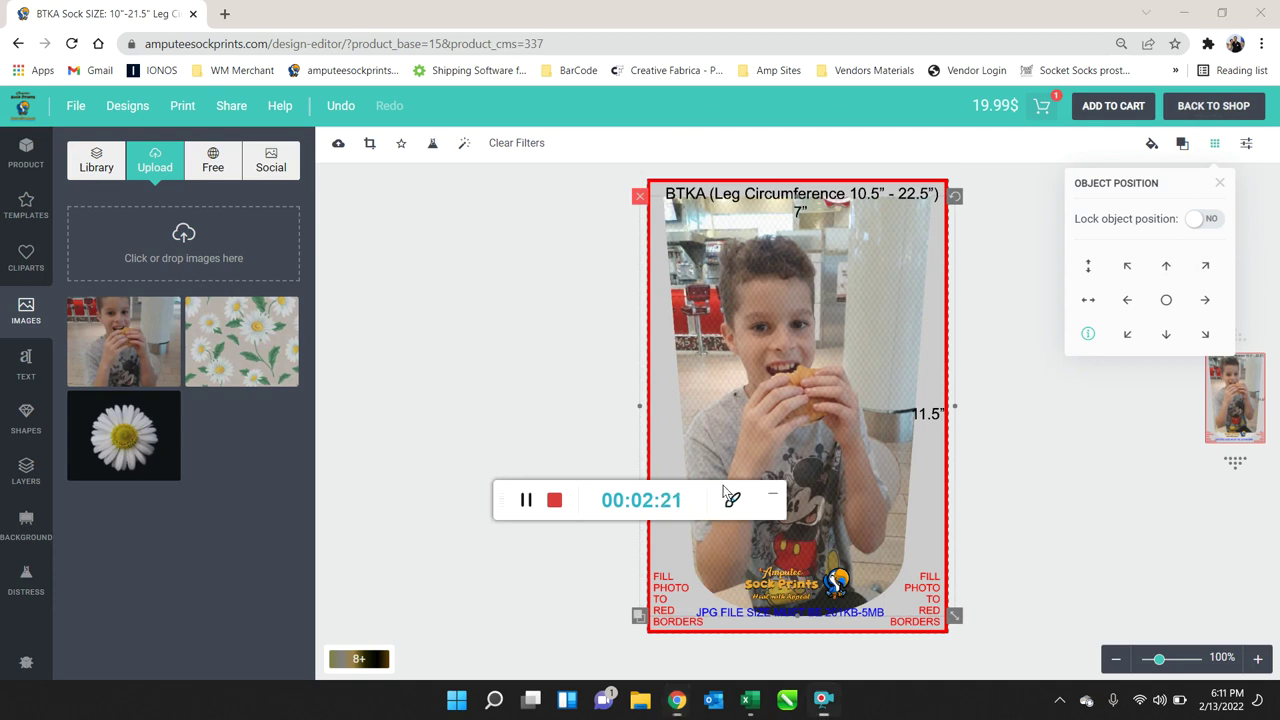
left_click_drag(731, 497, 563, 598)
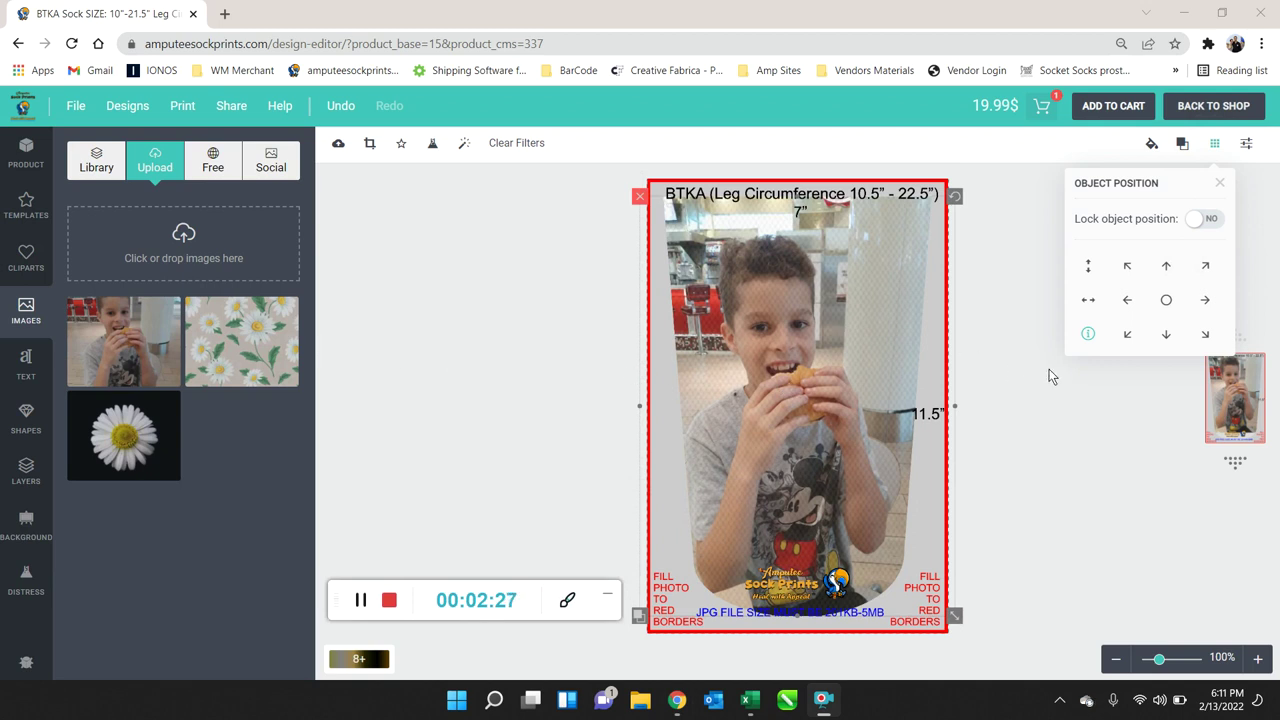
left_click(1044, 435)
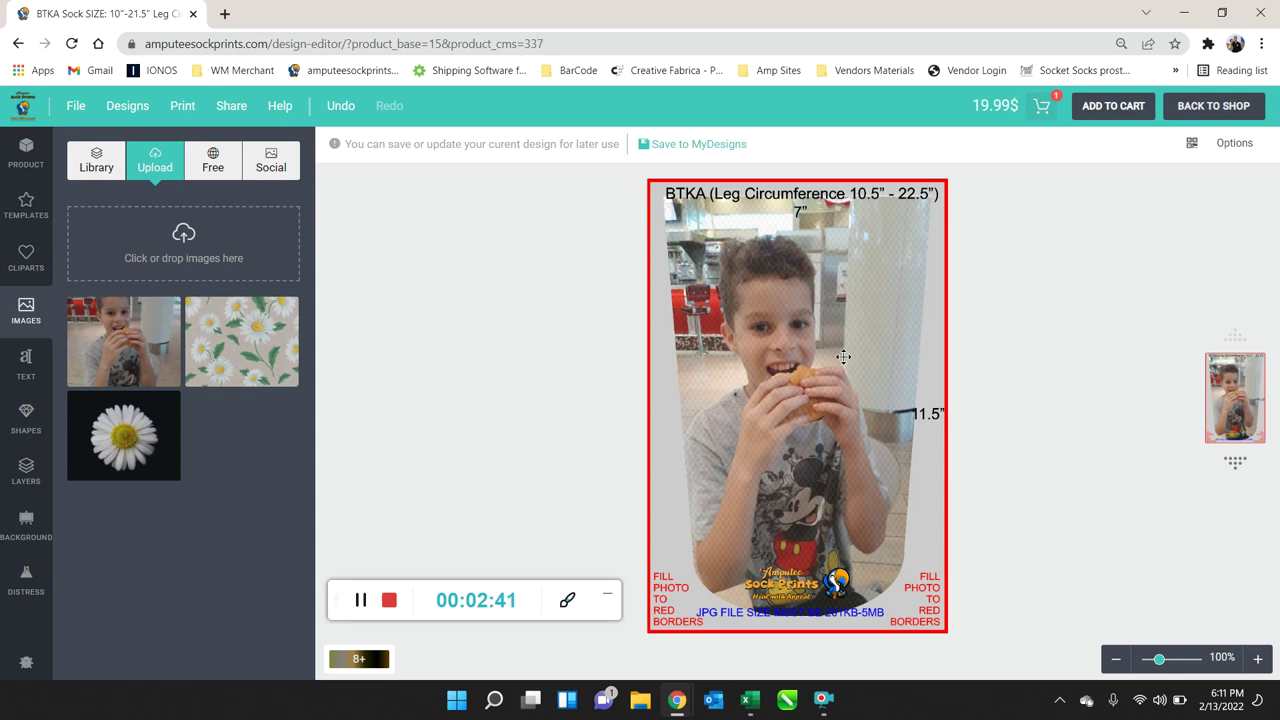
On the sock's empty other side, upload photo 20200310_183655.jpg
left_click(1236, 466)
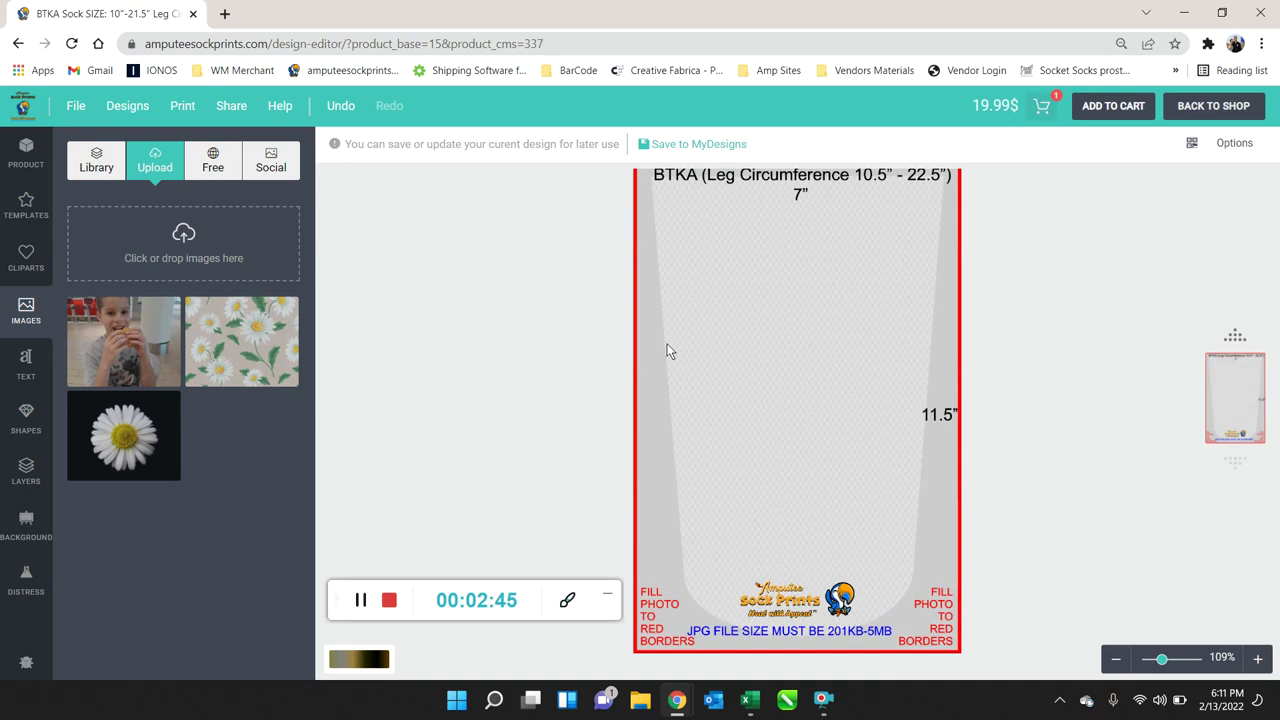
left_click(226, 230)
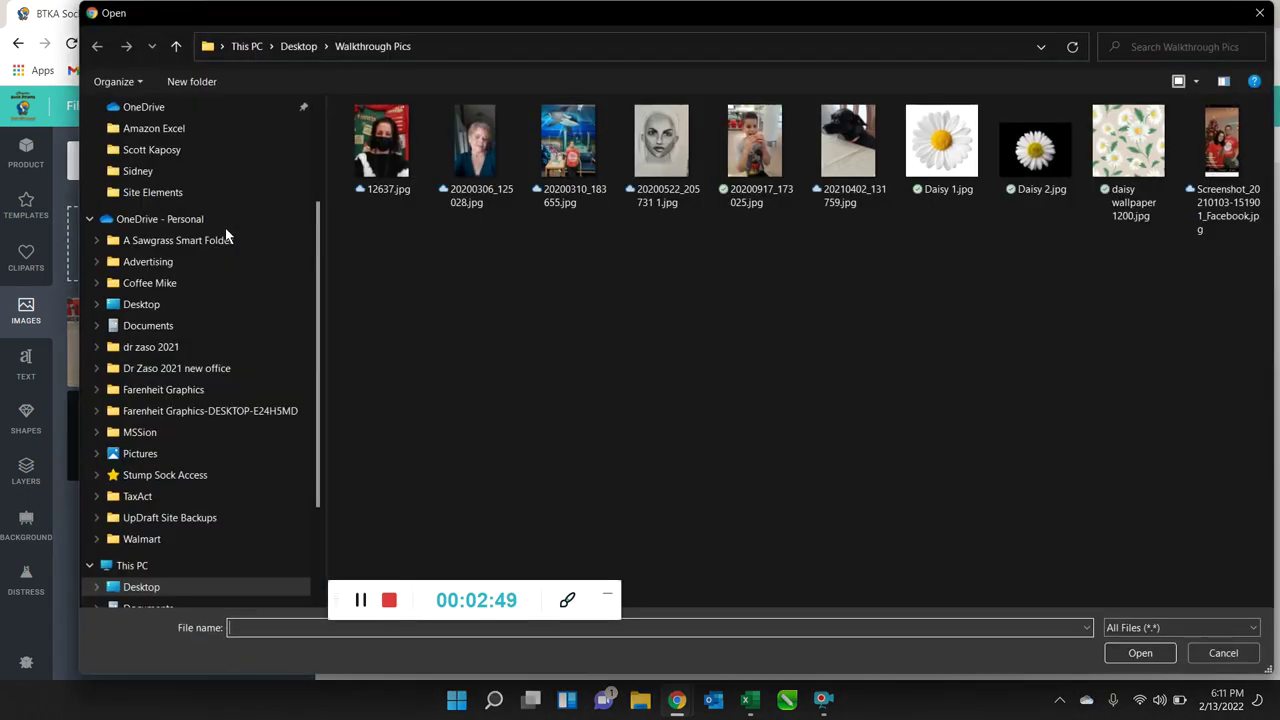
left_click(580, 165)
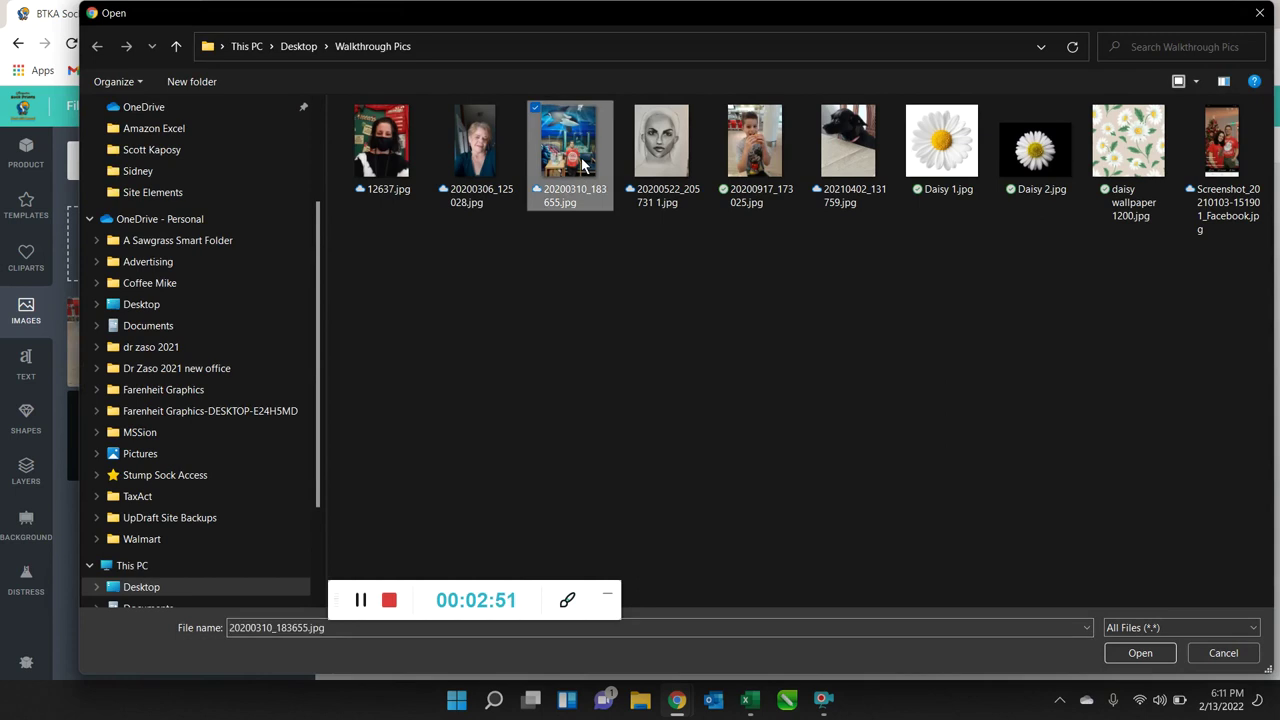
left_click(1130, 653)
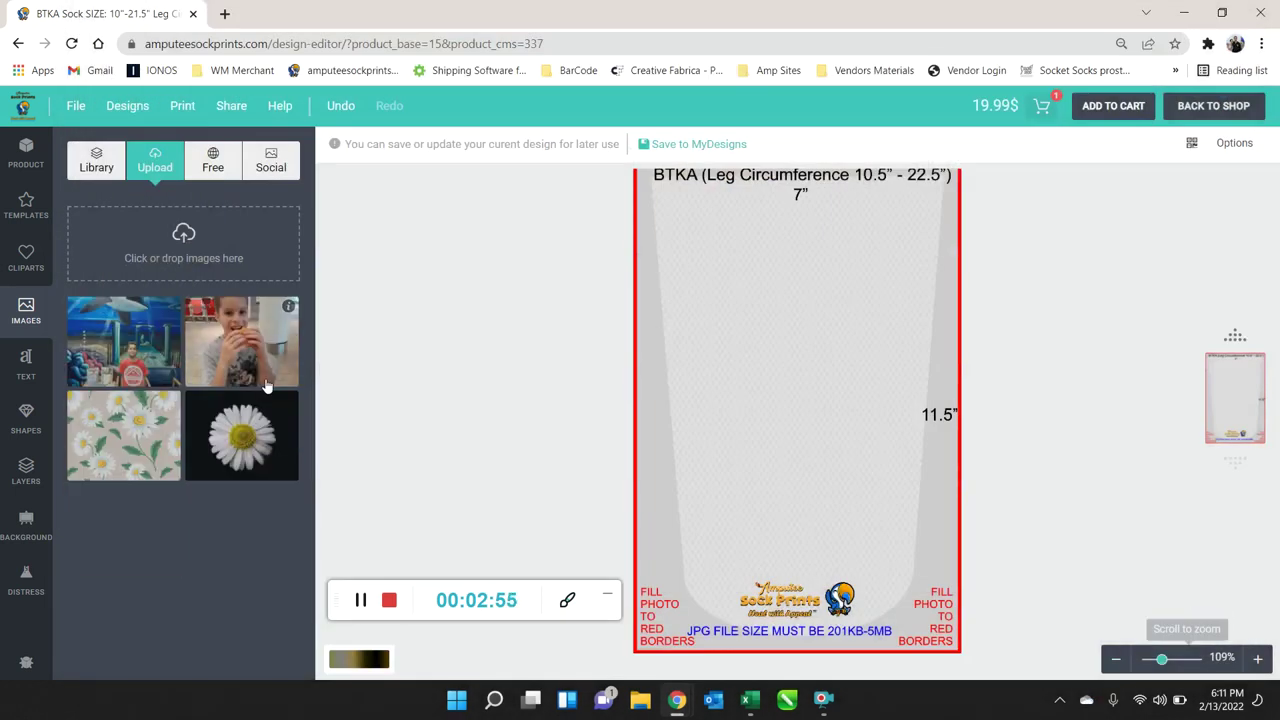
Place the orca-and-boy photo, enlarge it, and centre it with Middle center
left_click(140, 343)
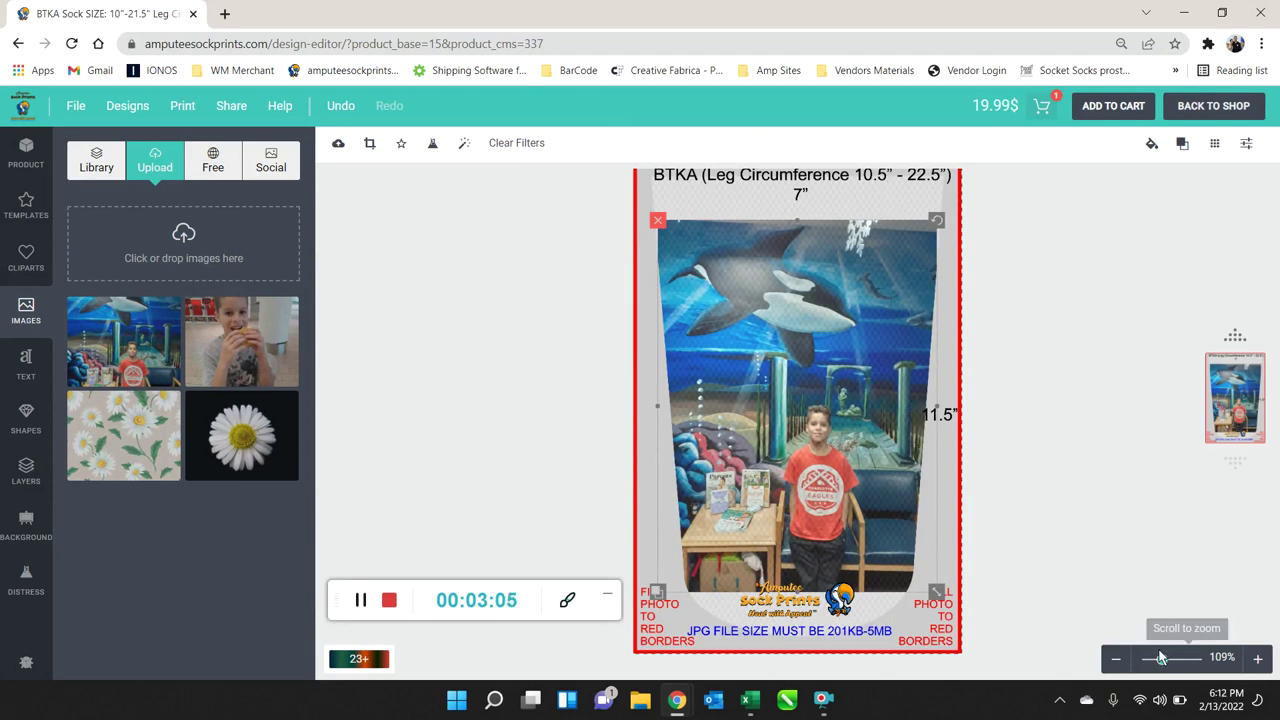
scroll(1163, 660, "down", 1)
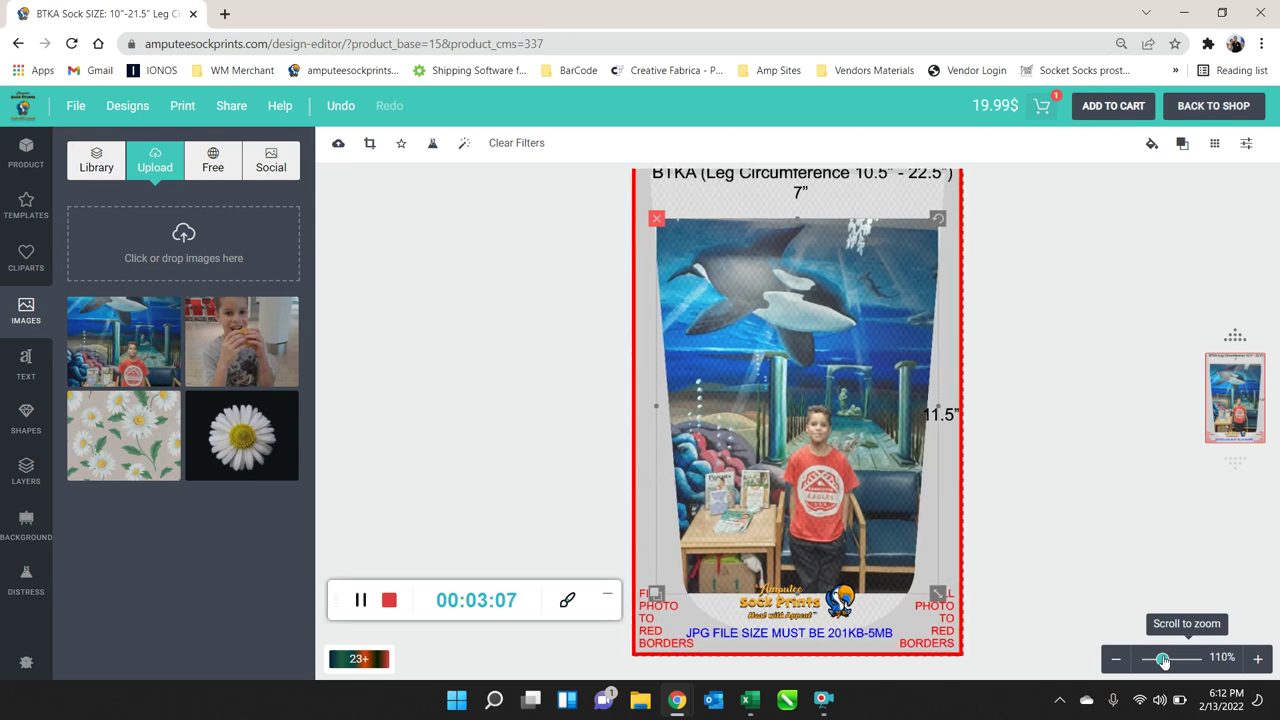
left_click_drag(888, 459, 855, 410)
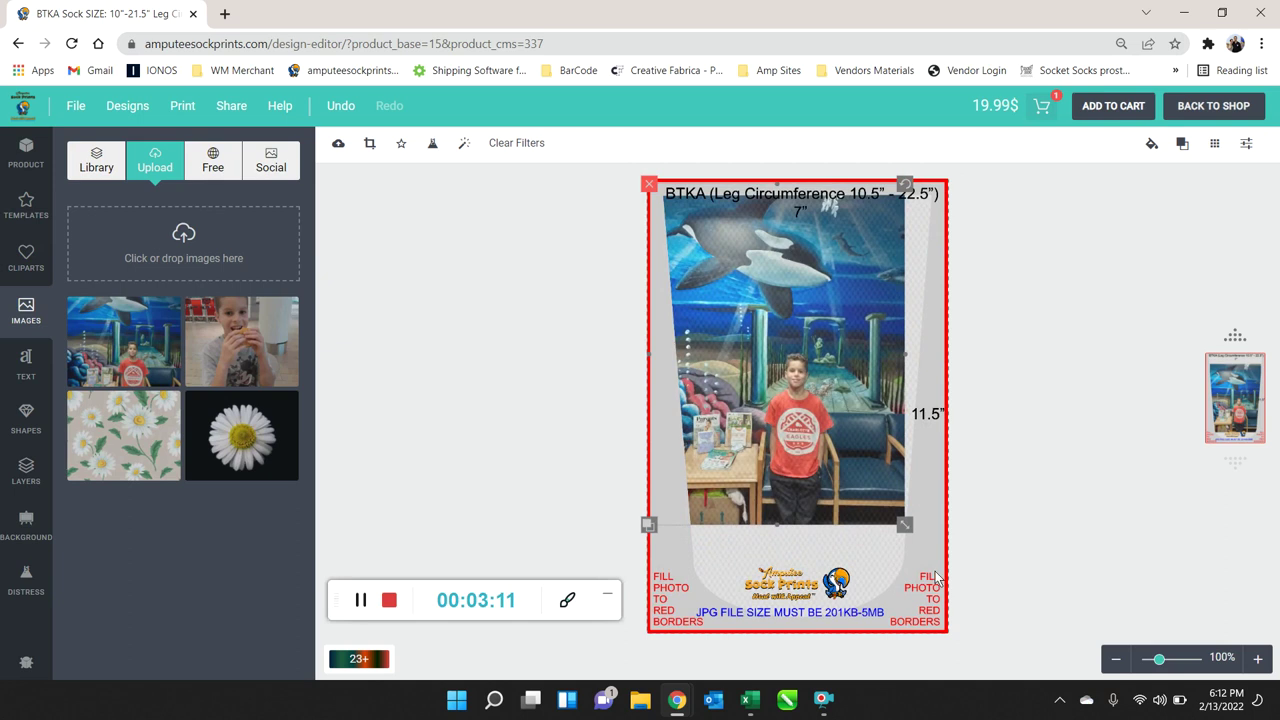
left_click_drag(907, 524, 936, 566)
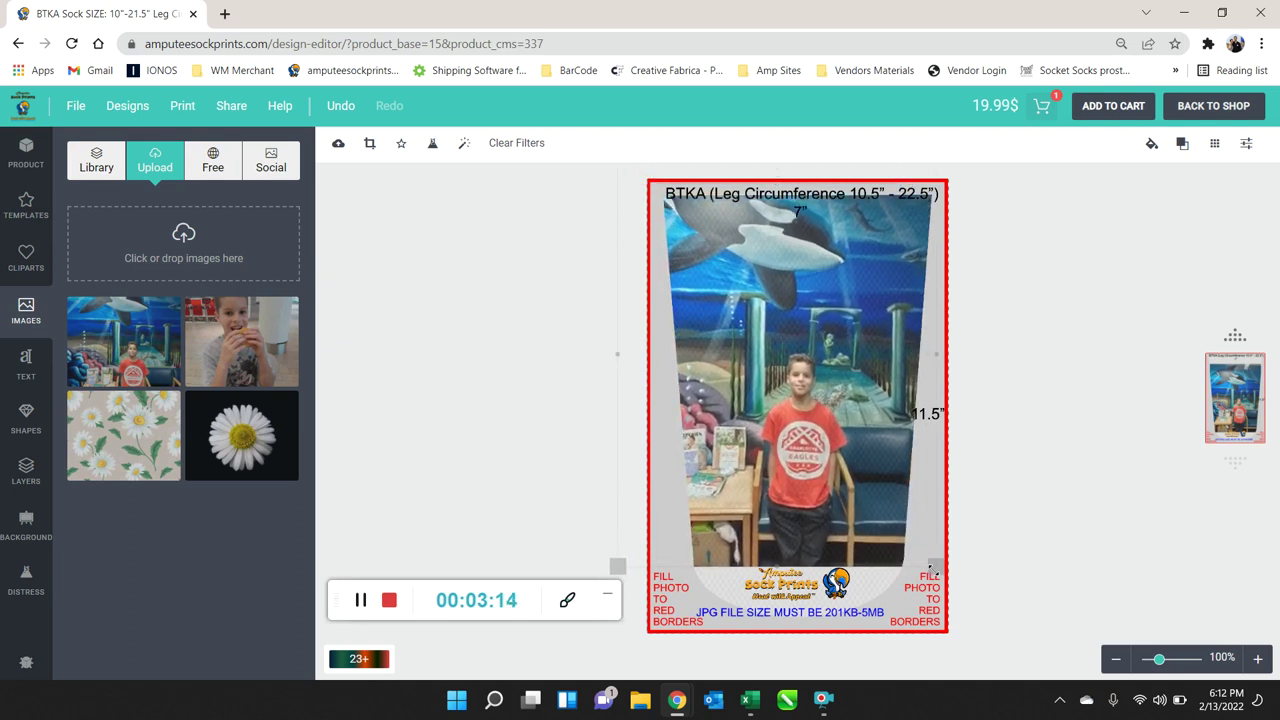
left_click(1215, 145)
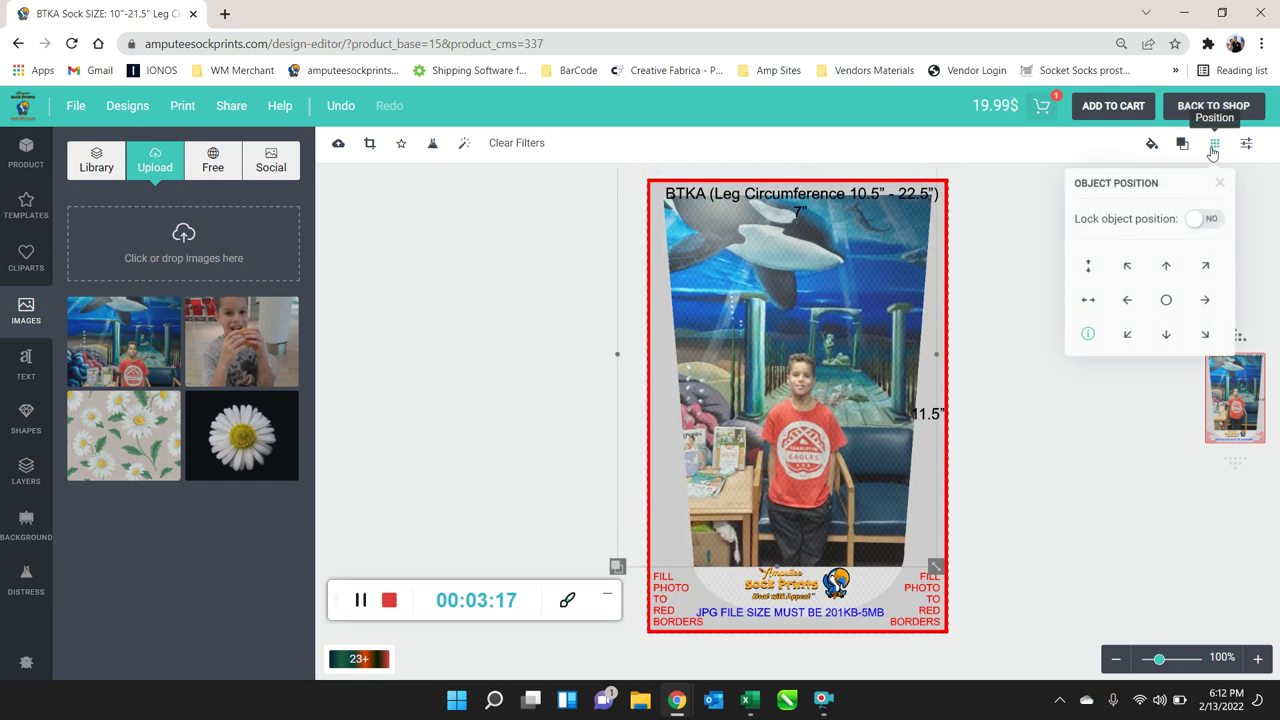
left_click(1168, 300)
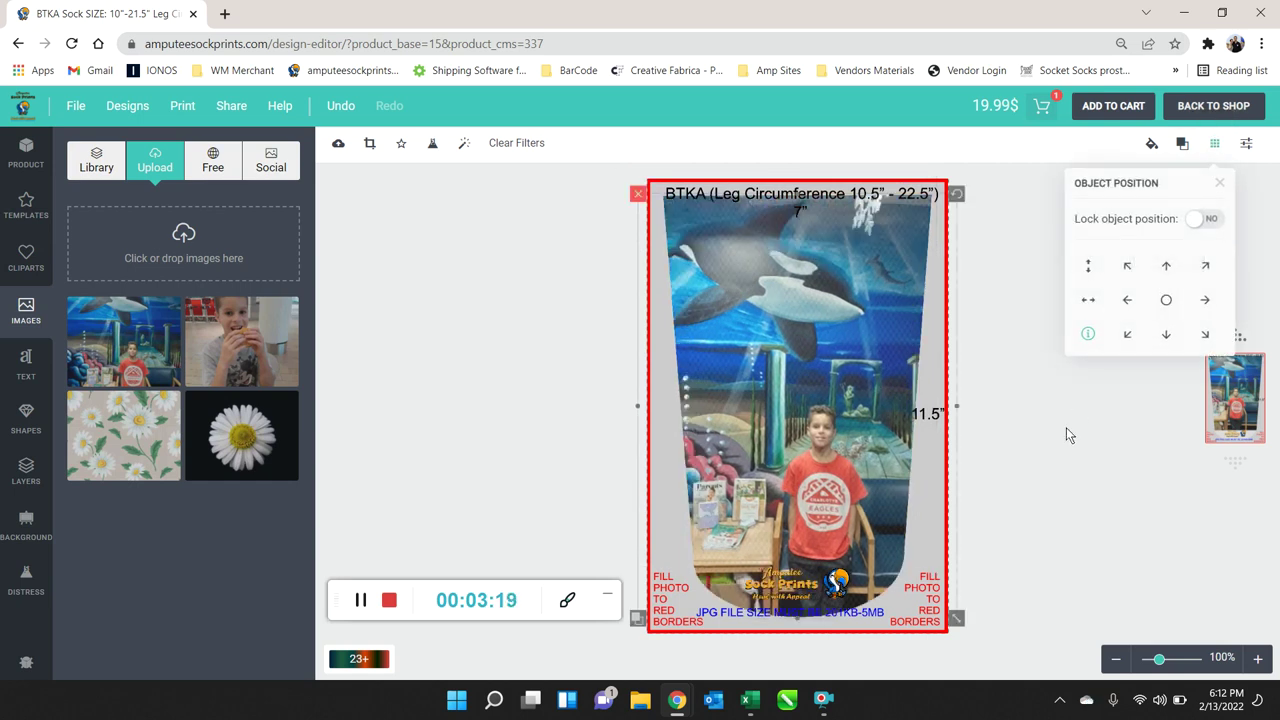
left_click(1068, 434)
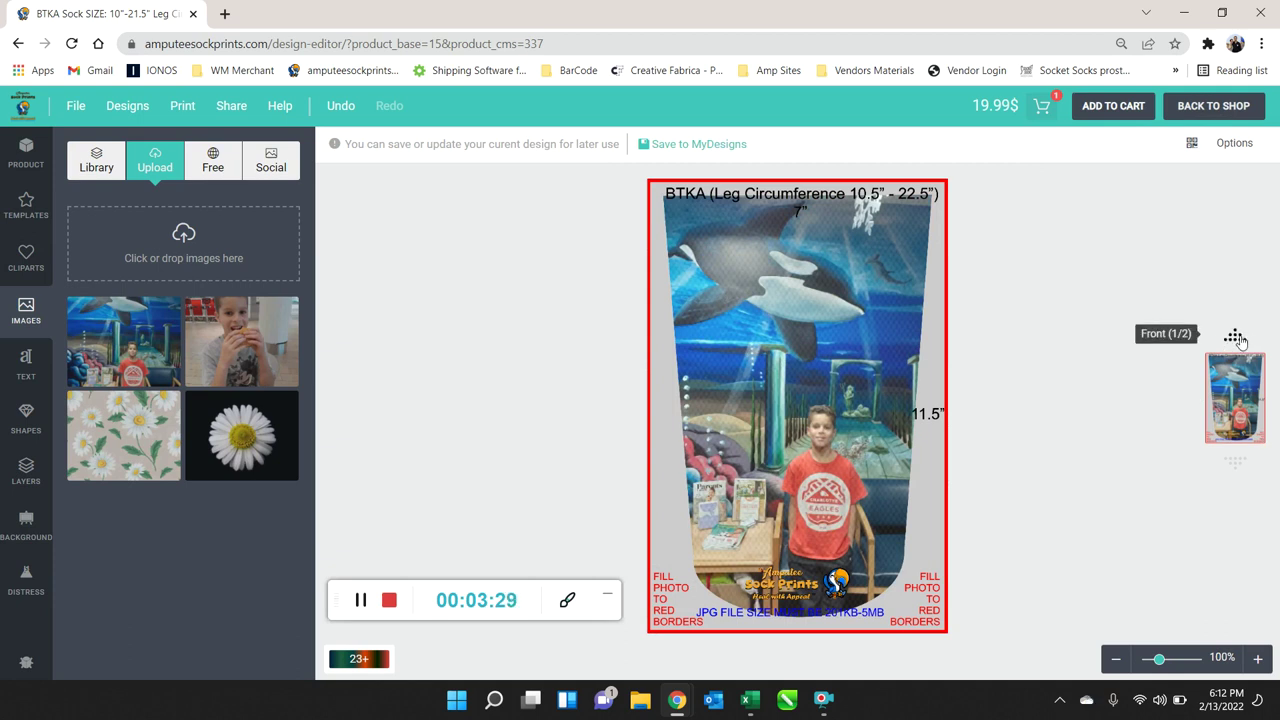
scroll(1238, 340, "down", 1)
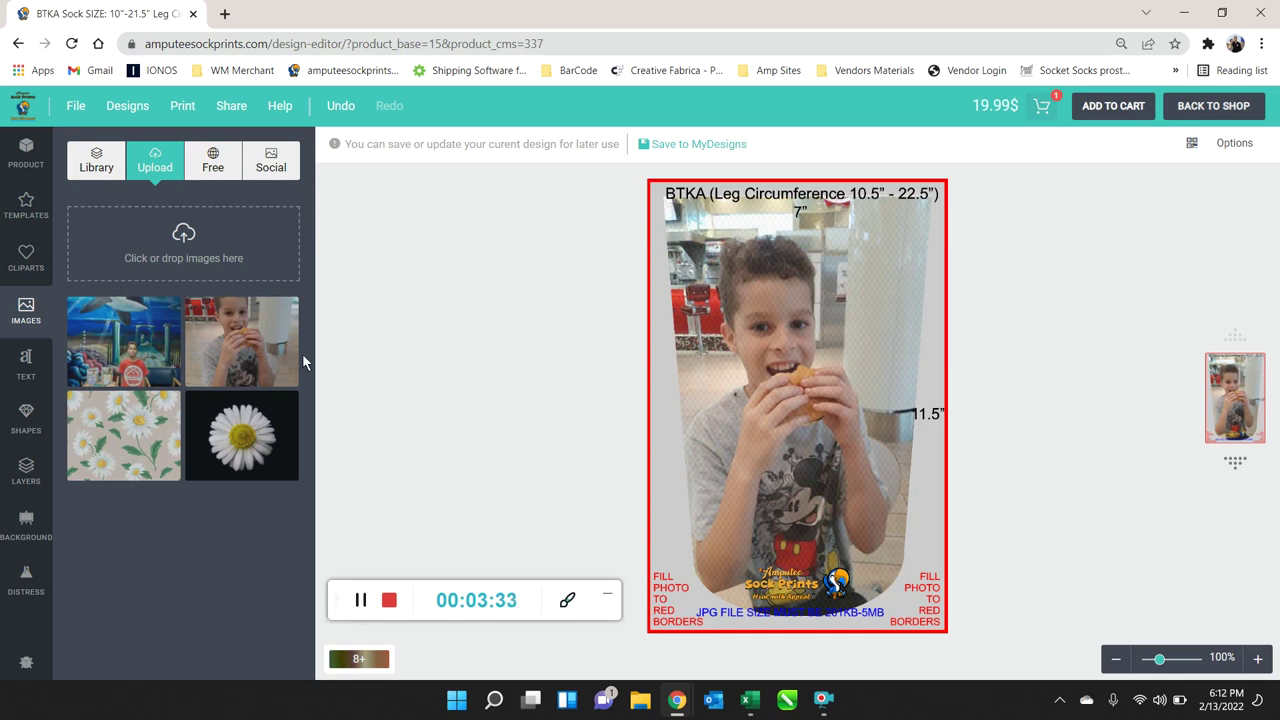
Add a speech-balloon shape at the photo's upper right
left_click(24, 420)
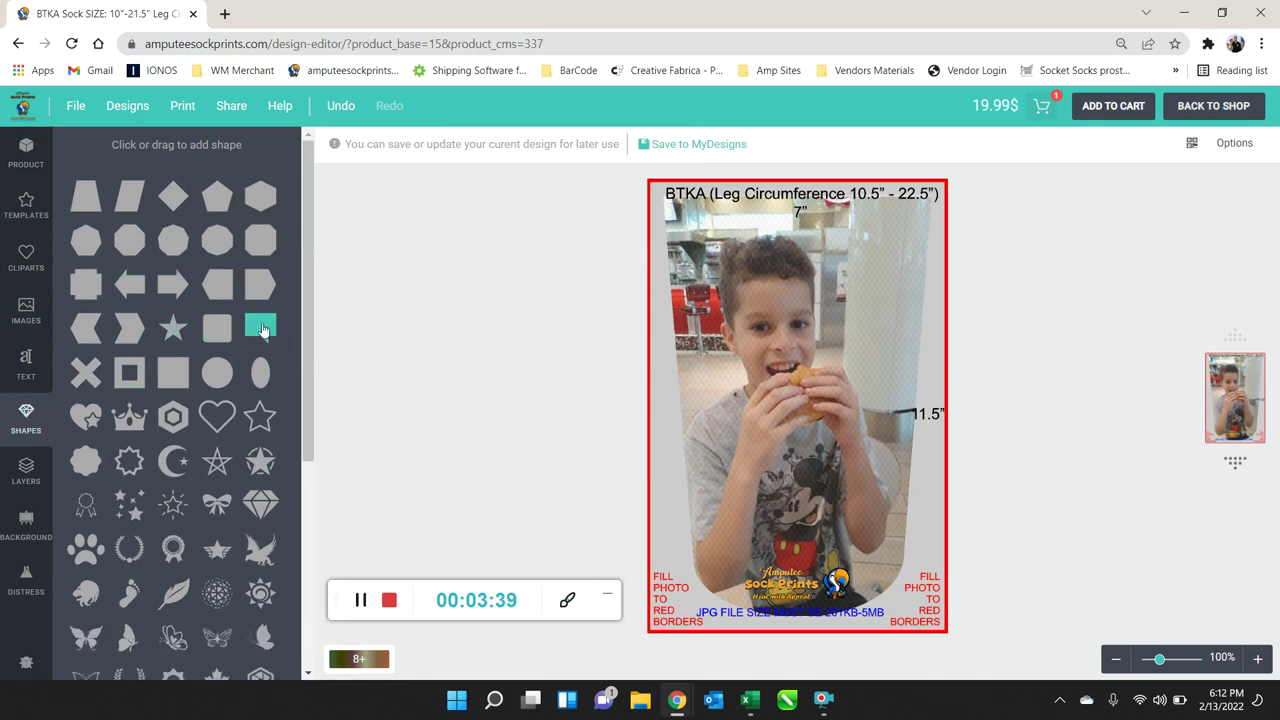
left_click_drag(262, 330, 905, 346)
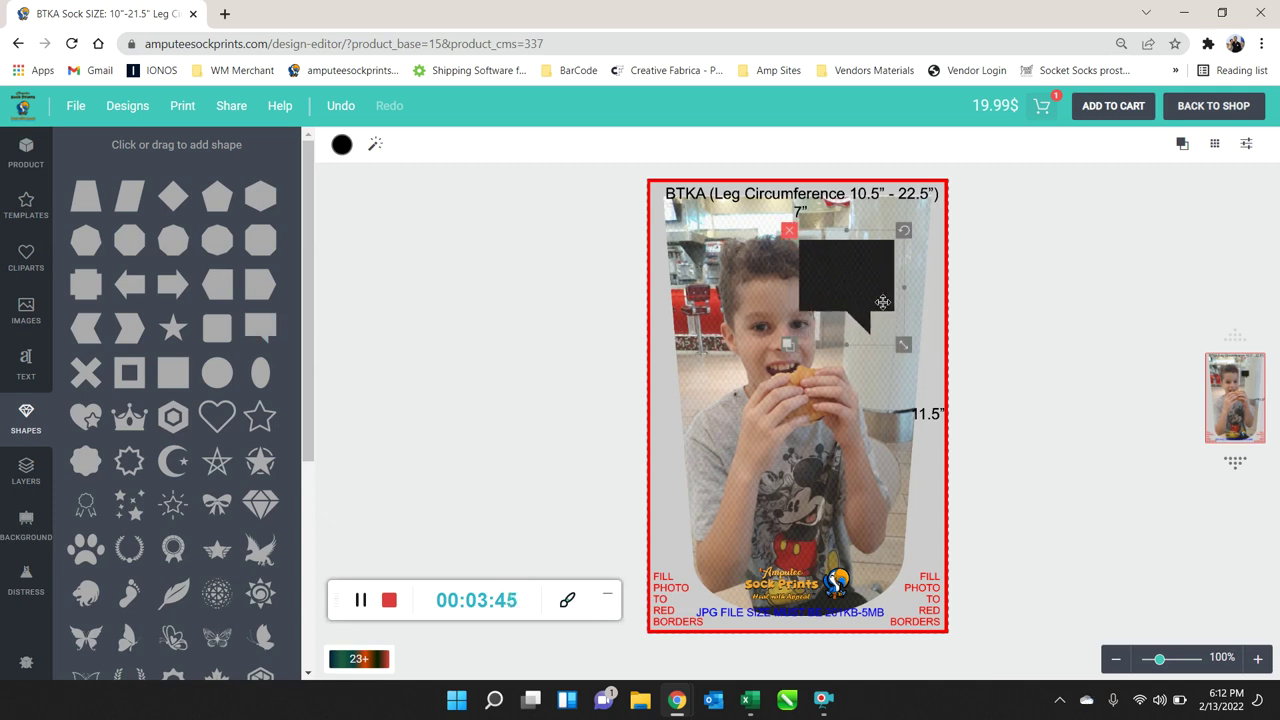
left_click_drag(842, 270, 887, 271)
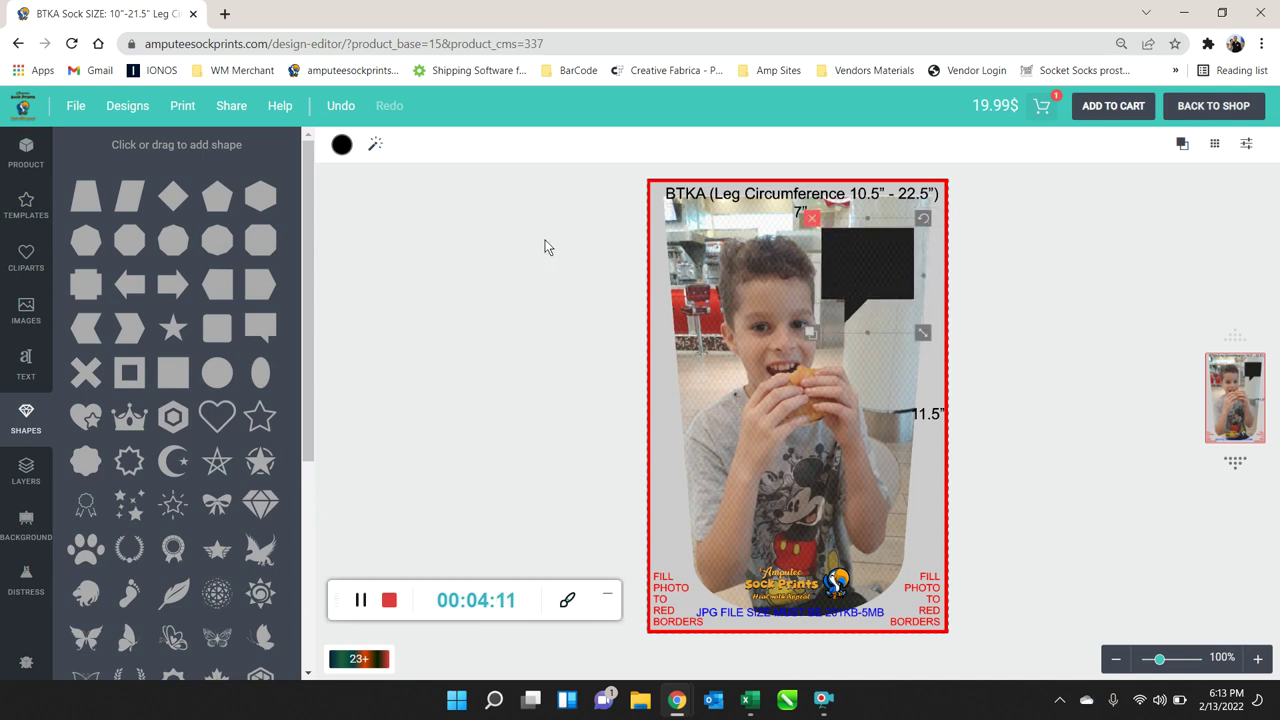
Set the speech balloon's fill to pure white #ffffff
left_click(341, 147)
left_click(430, 222)
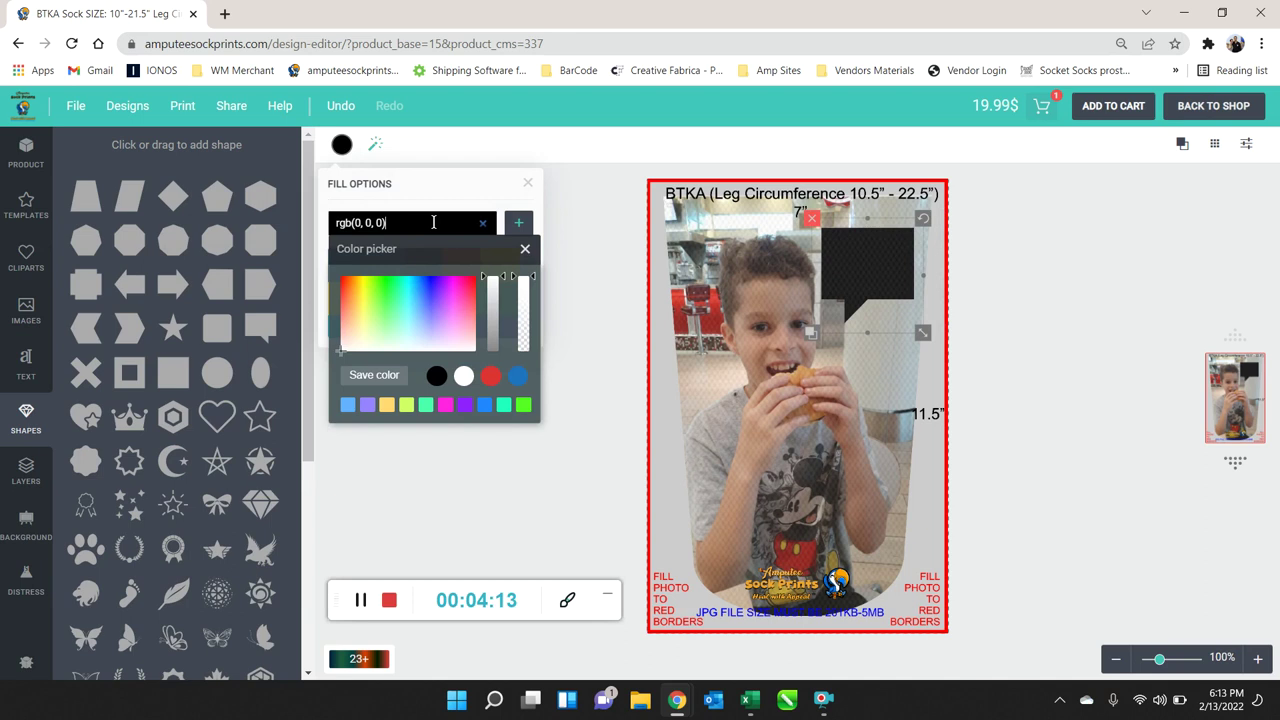
left_click(366, 349)
left_click_drag(366, 349, 322, 366)
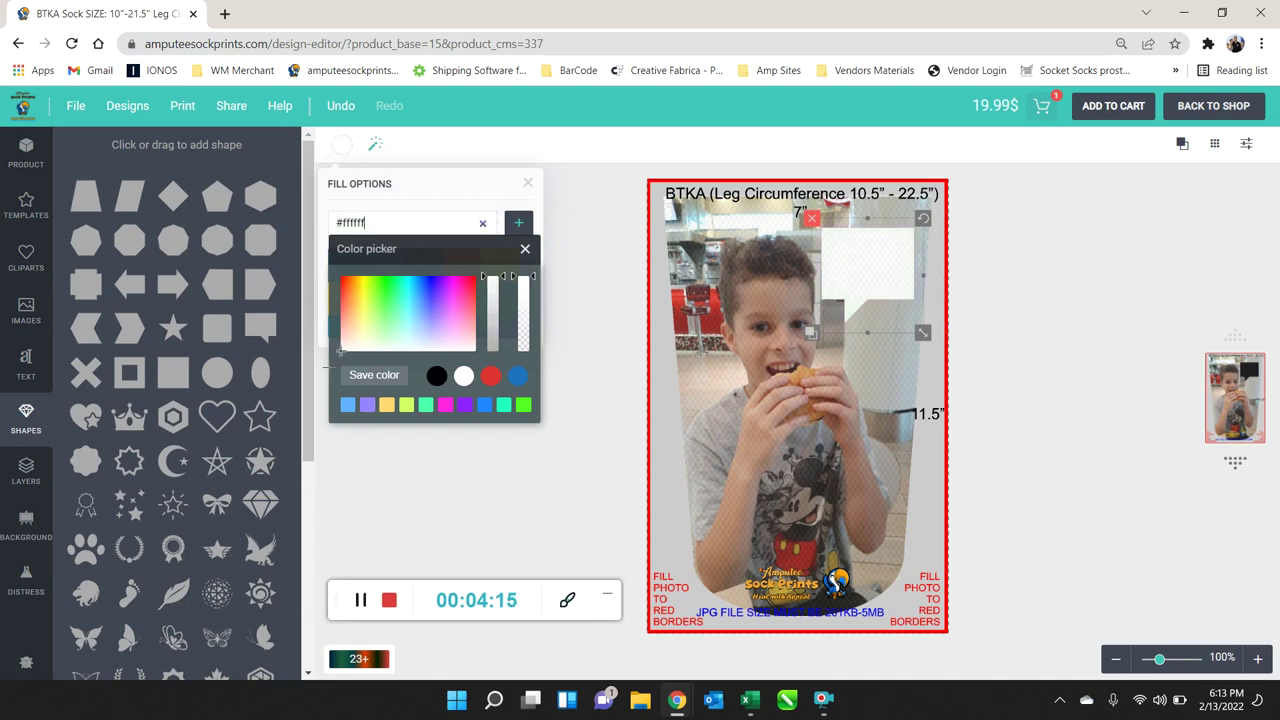
left_click(524, 249)
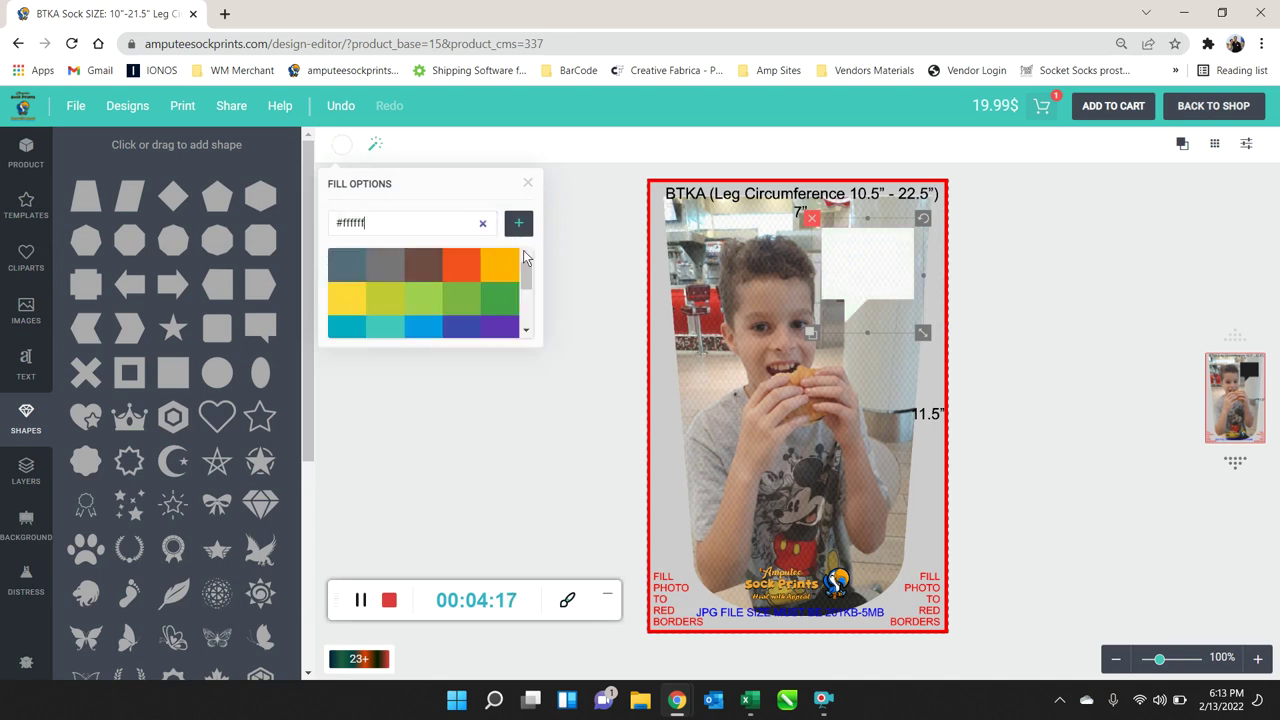
left_click(597, 209)
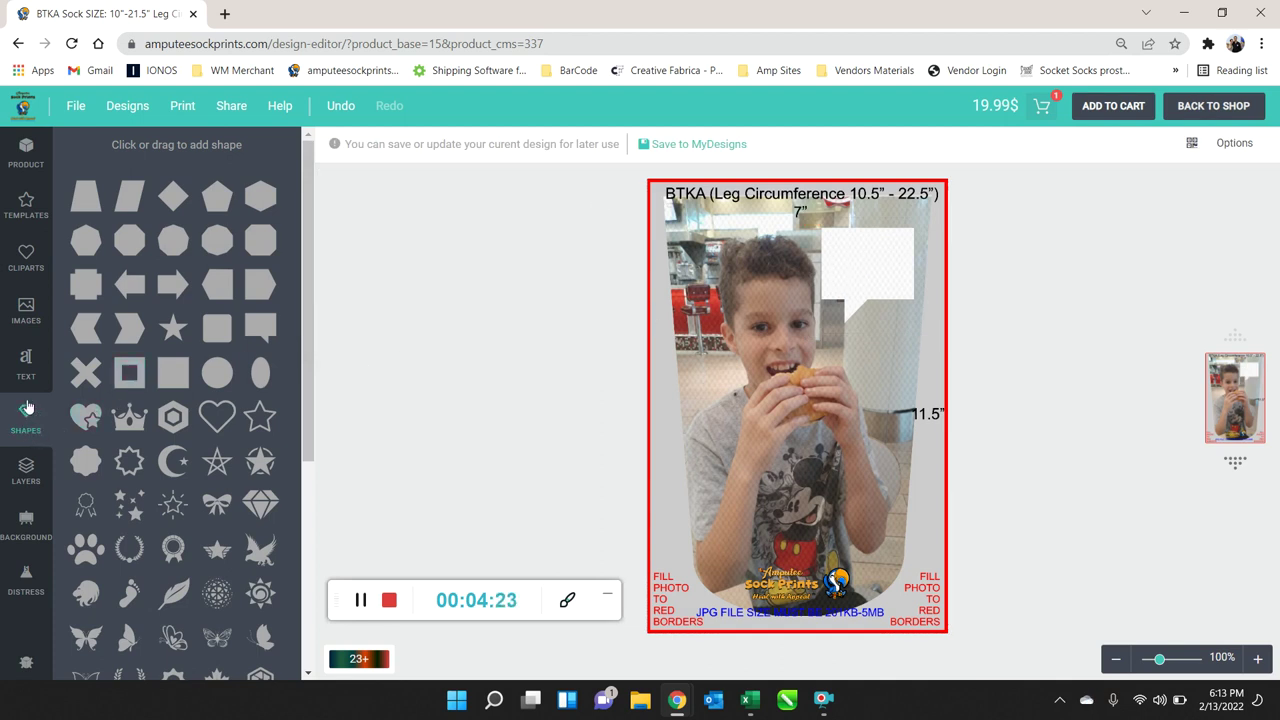
left_click(26, 366)
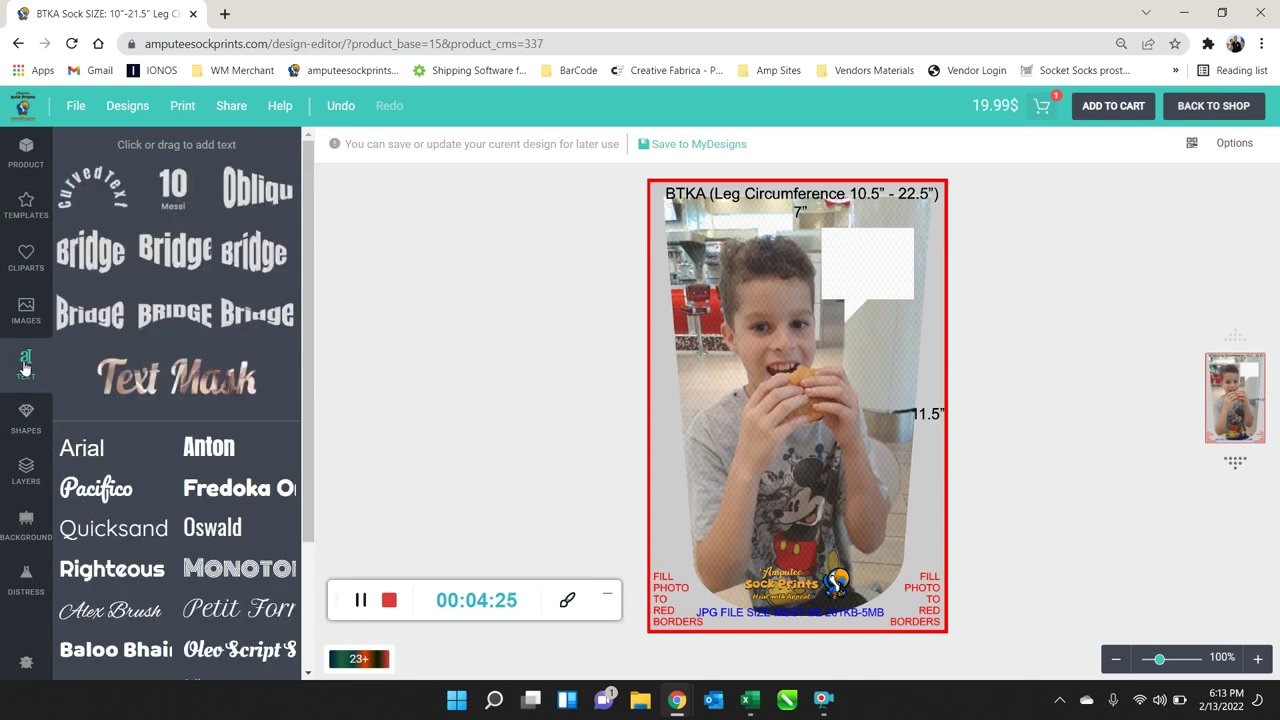
Add Pacifico text reading 'Wish / you were / here!' on three lines
left_click(104, 489)
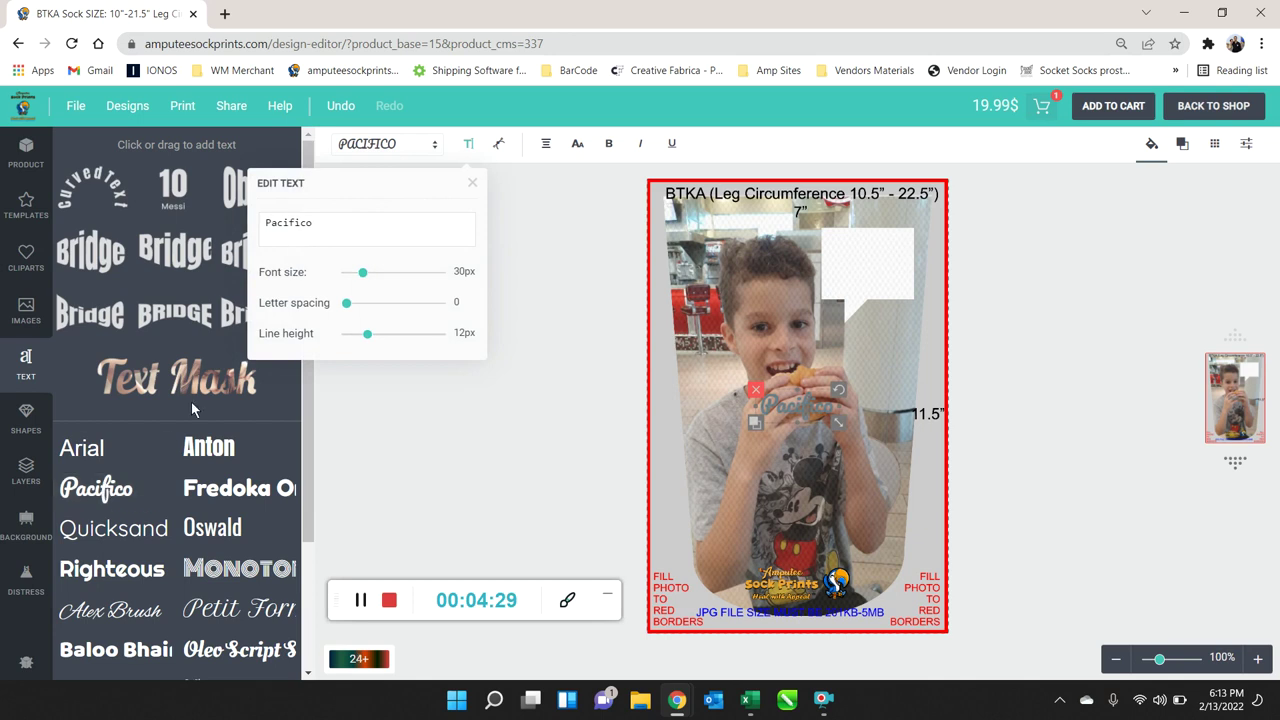
double_click(333, 222)
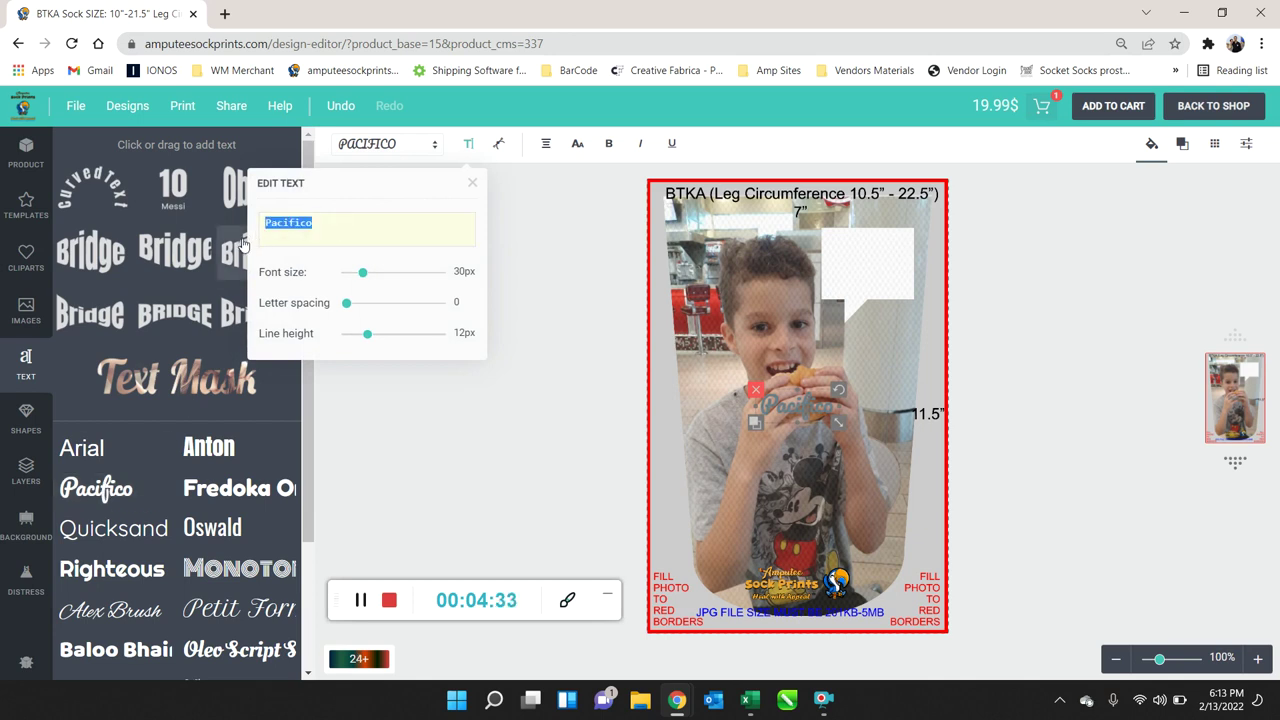
type("Wish ")
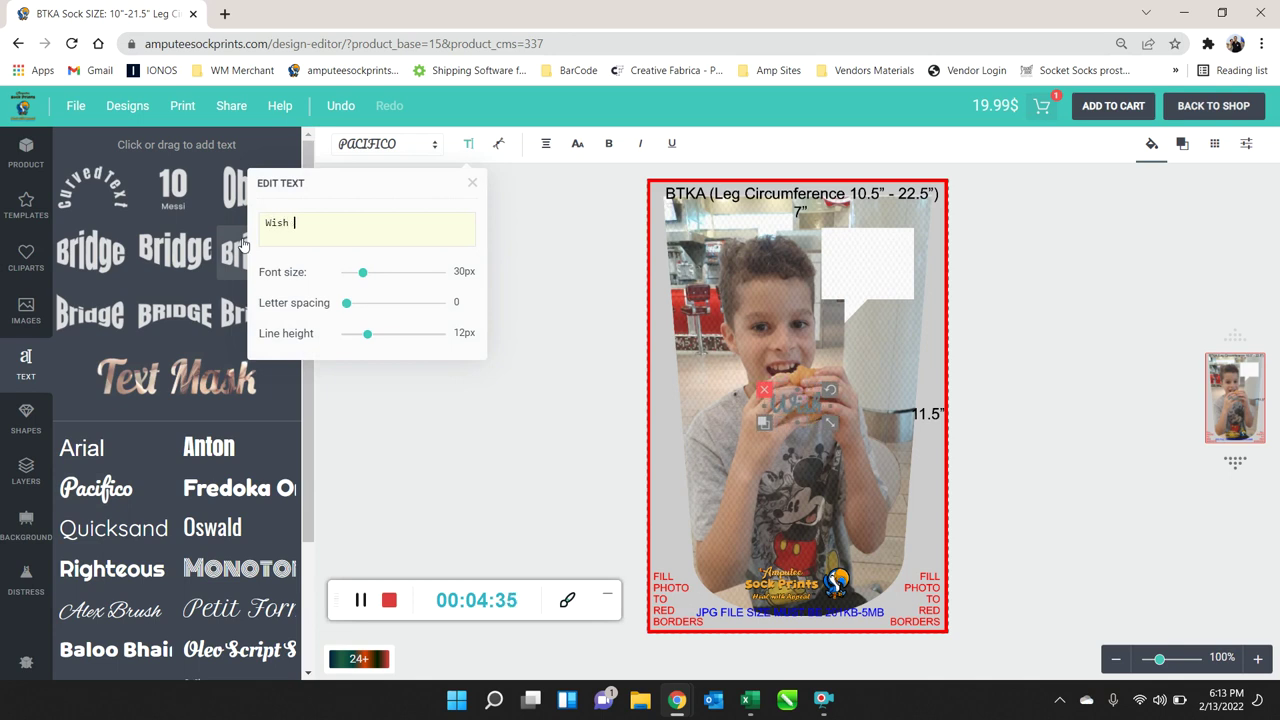
type("you were")
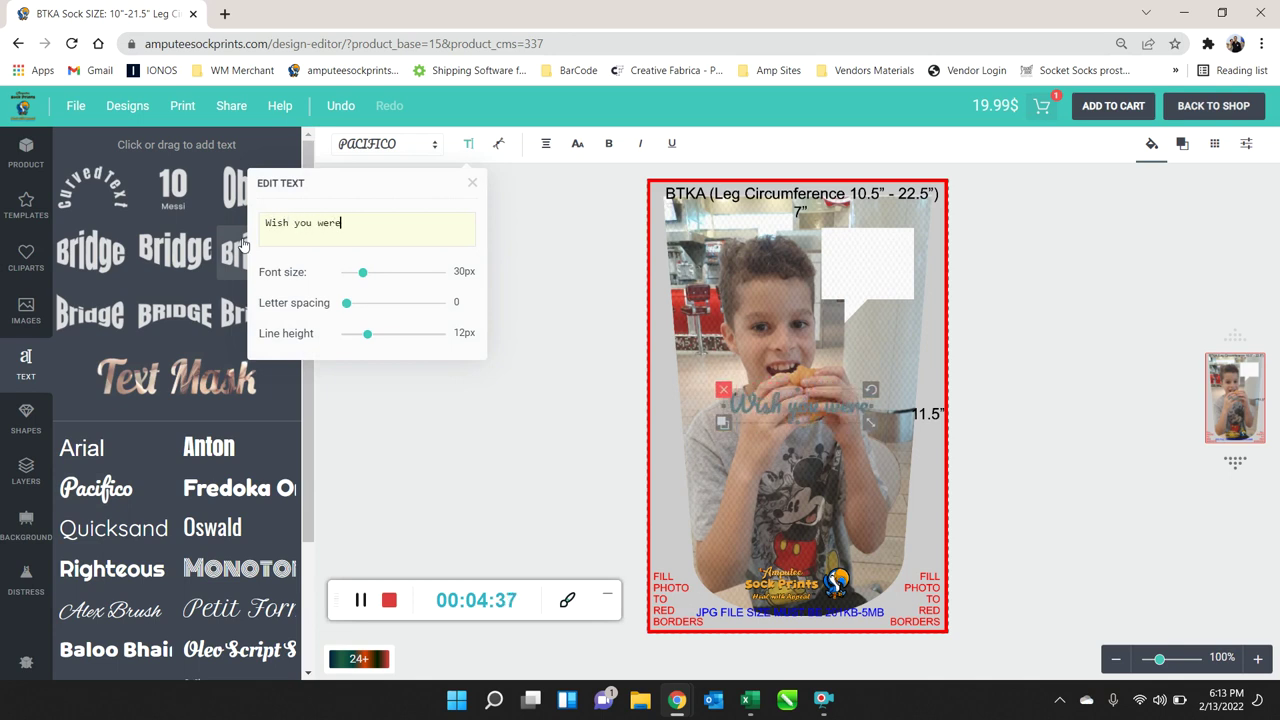
type(" here")
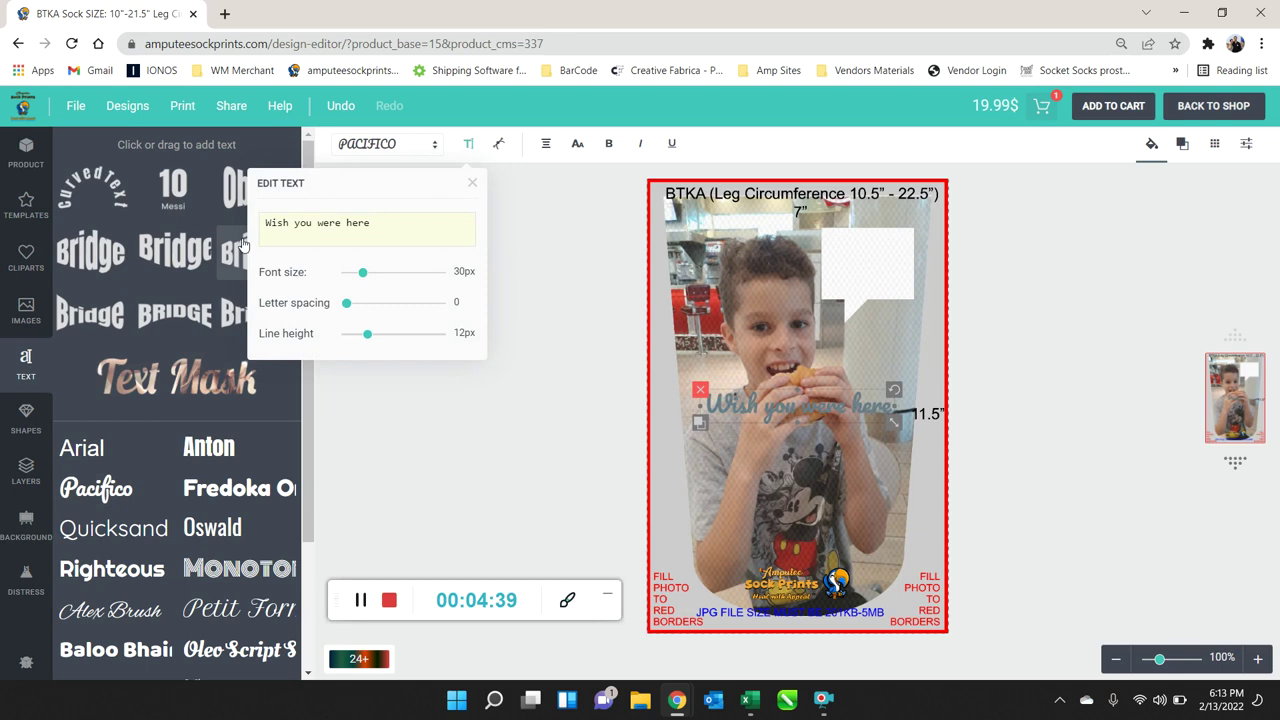
type("!")
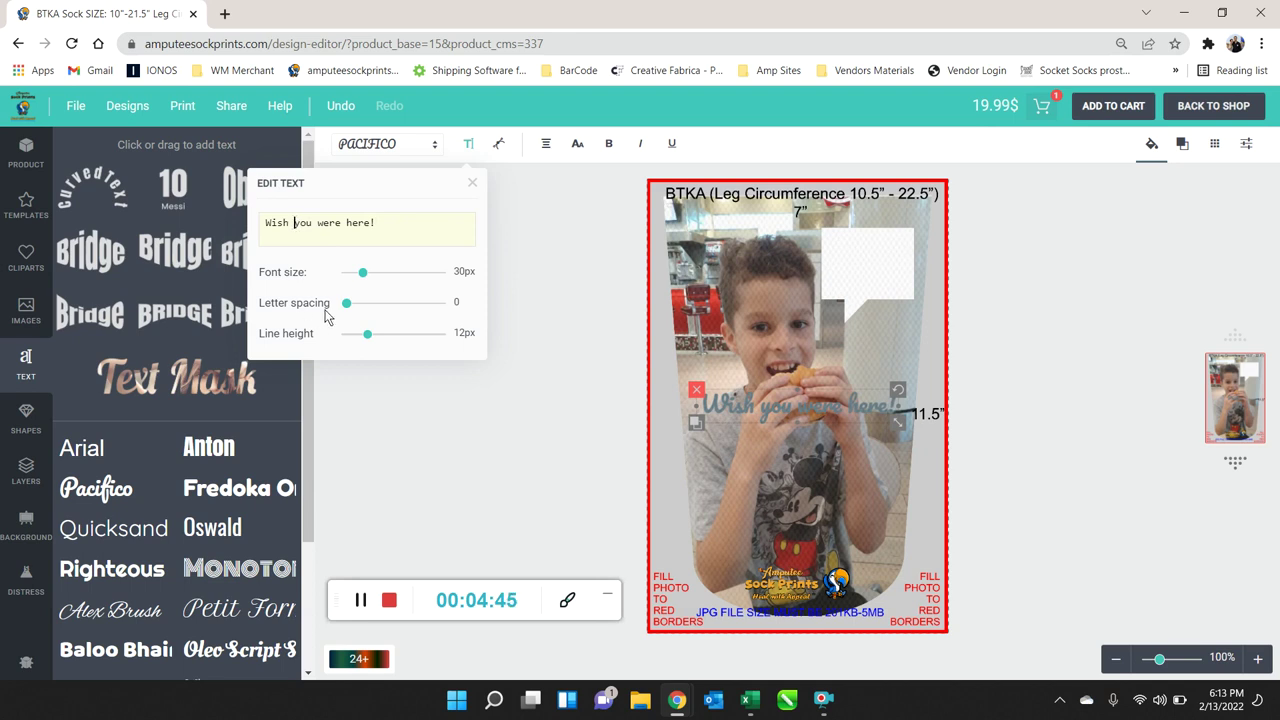
key("Return")
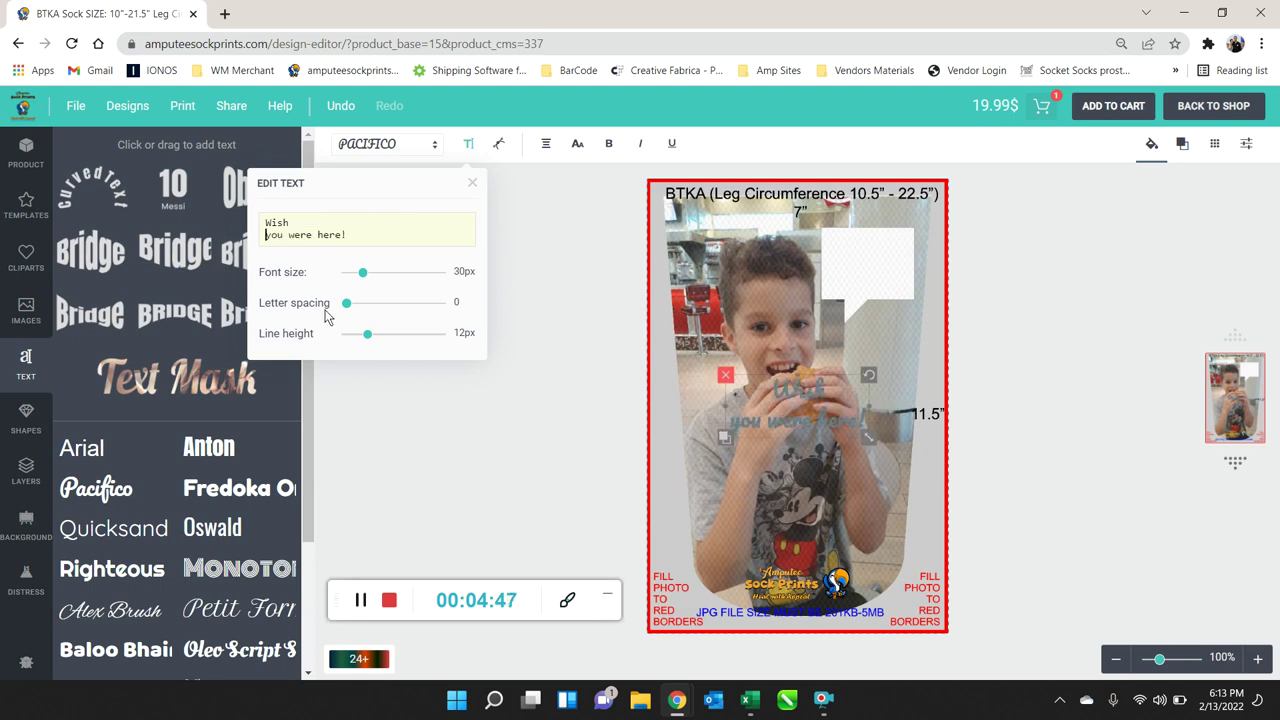
left_click(314, 238)
key("BackSpace")
key("BackSpace")
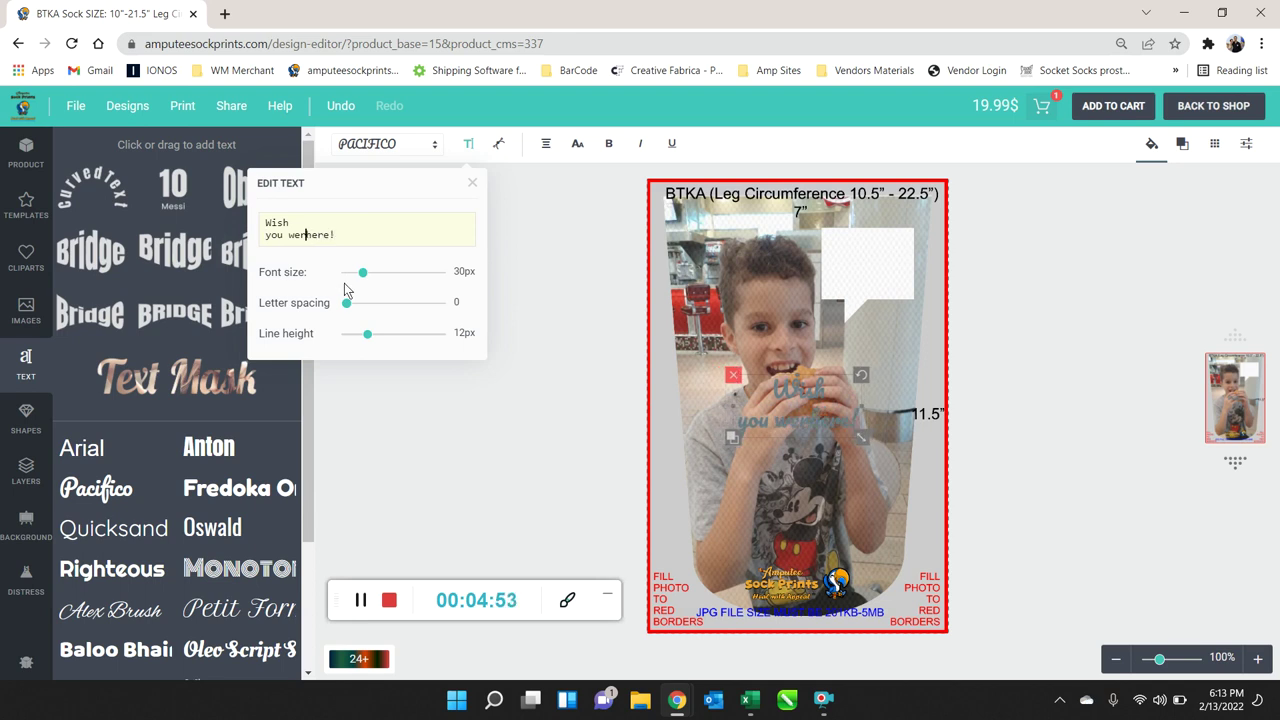
type("e")
key("Return")
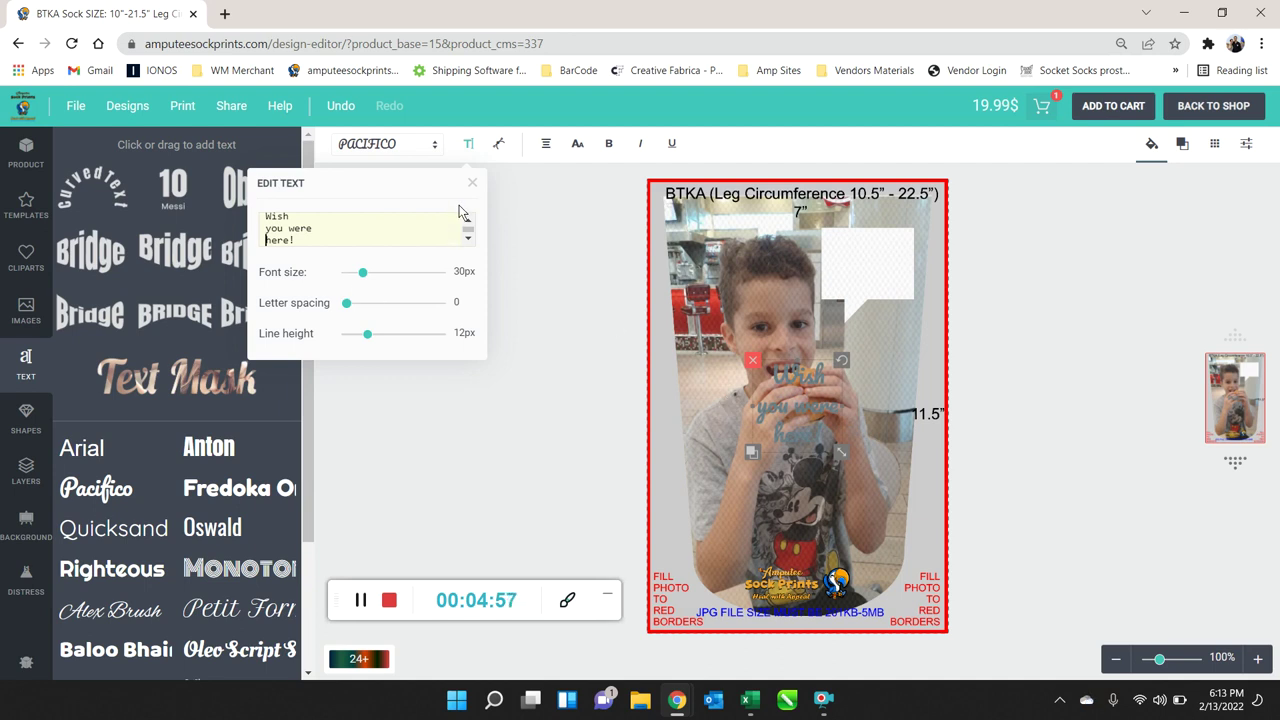
left_click(590, 350)
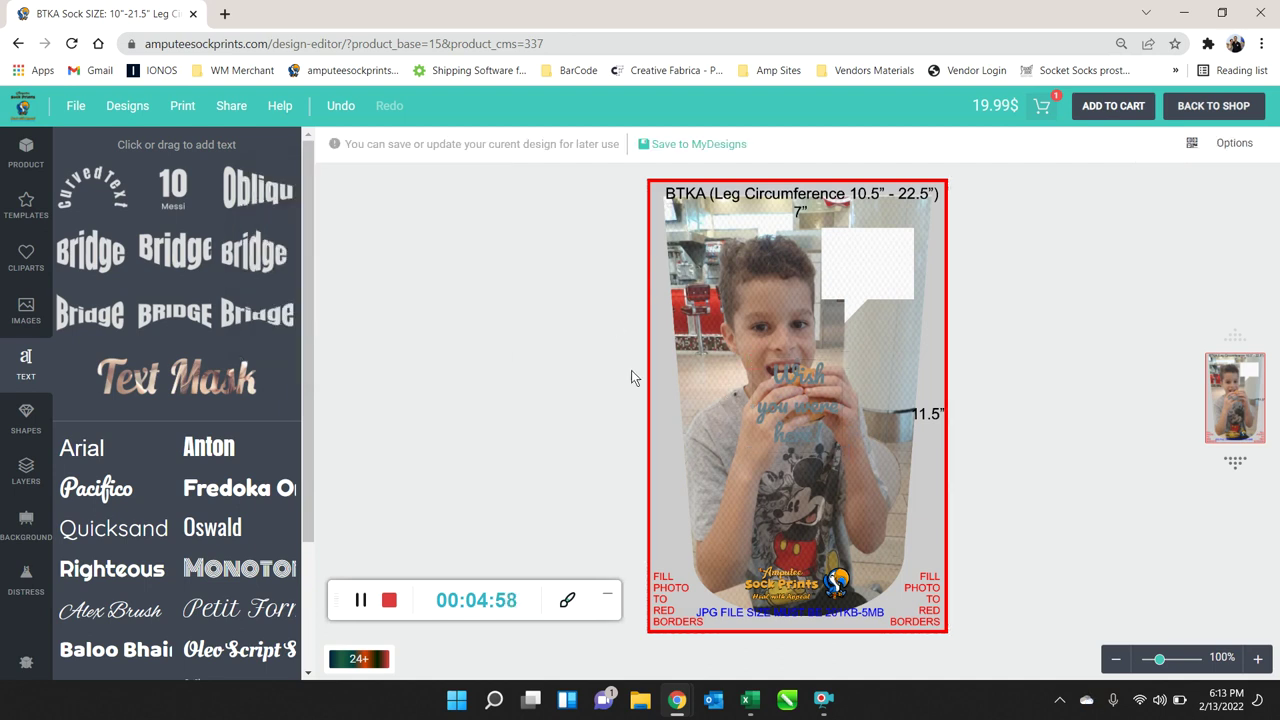
Move the 'Wish you were here!' text onto the white balloon and shrink it to fit
left_click(818, 376)
left_click_drag(818, 376, 887, 271)
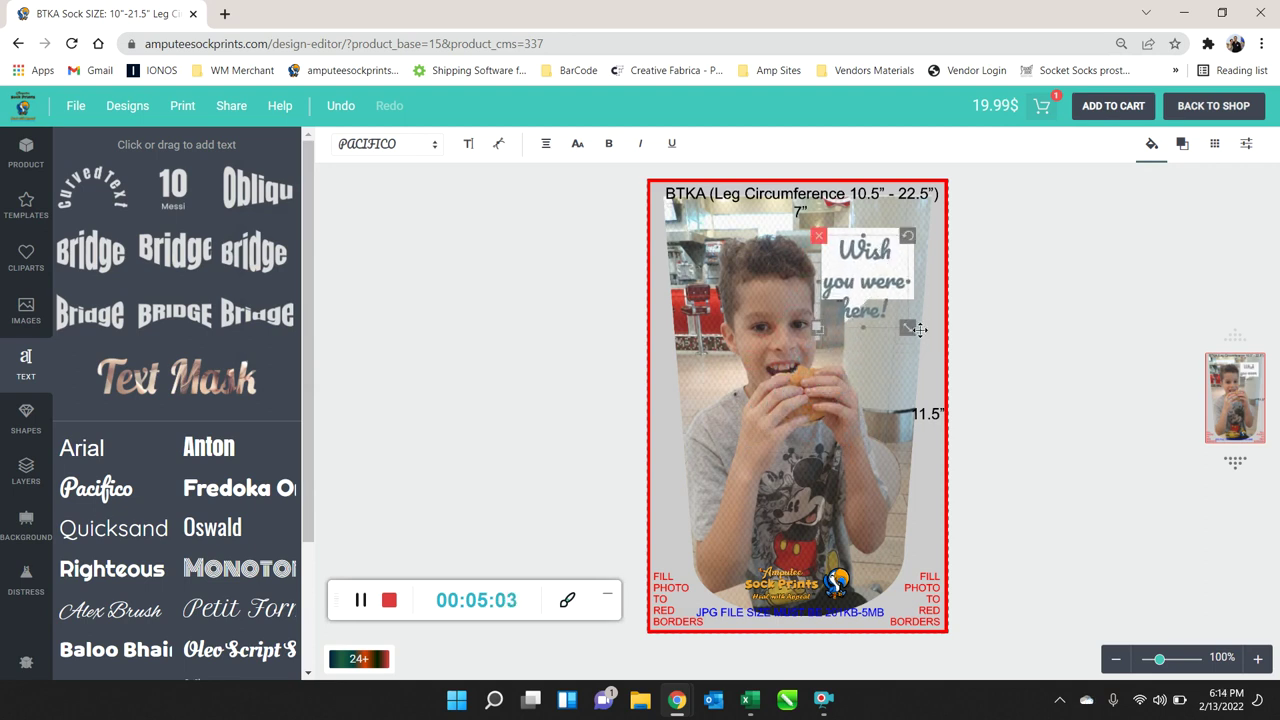
mouse_move(908, 327)
left_mouse_down()
mouse_move(863, 282)
mouse_move(920, 338)
mouse_move(908, 327)
left_mouse_up()
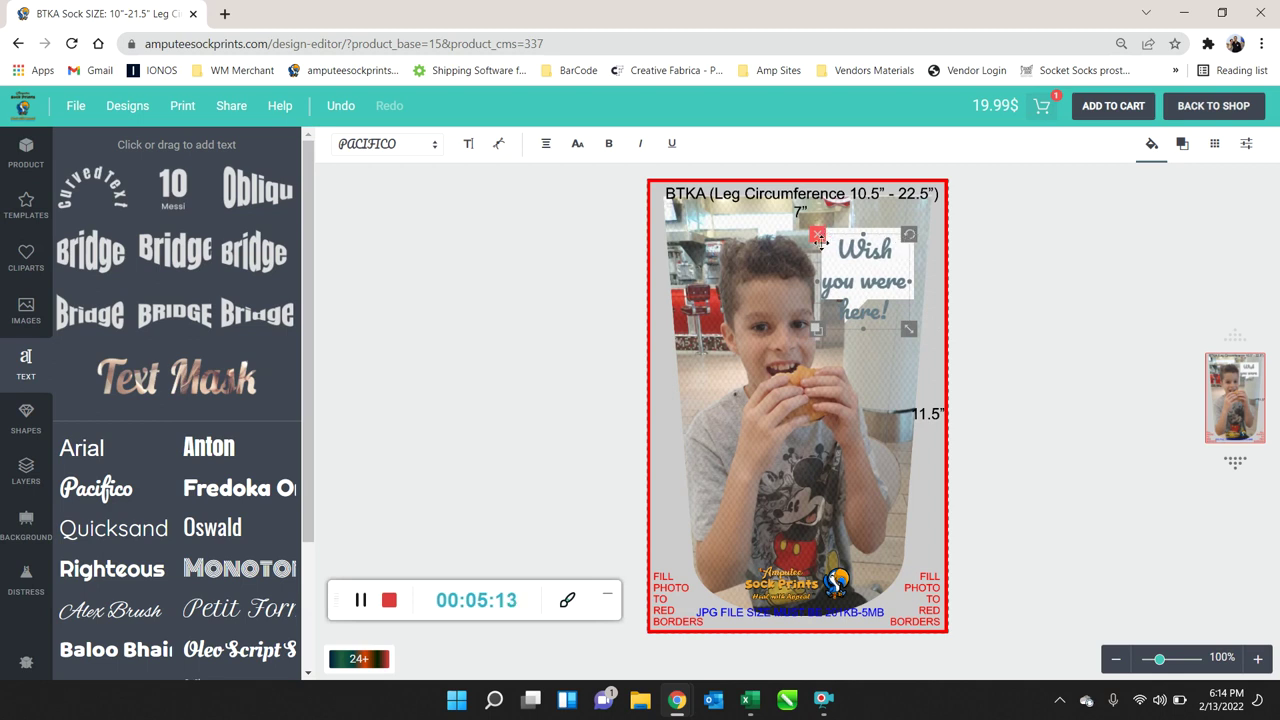
left_click_drag(909, 329, 891, 279)
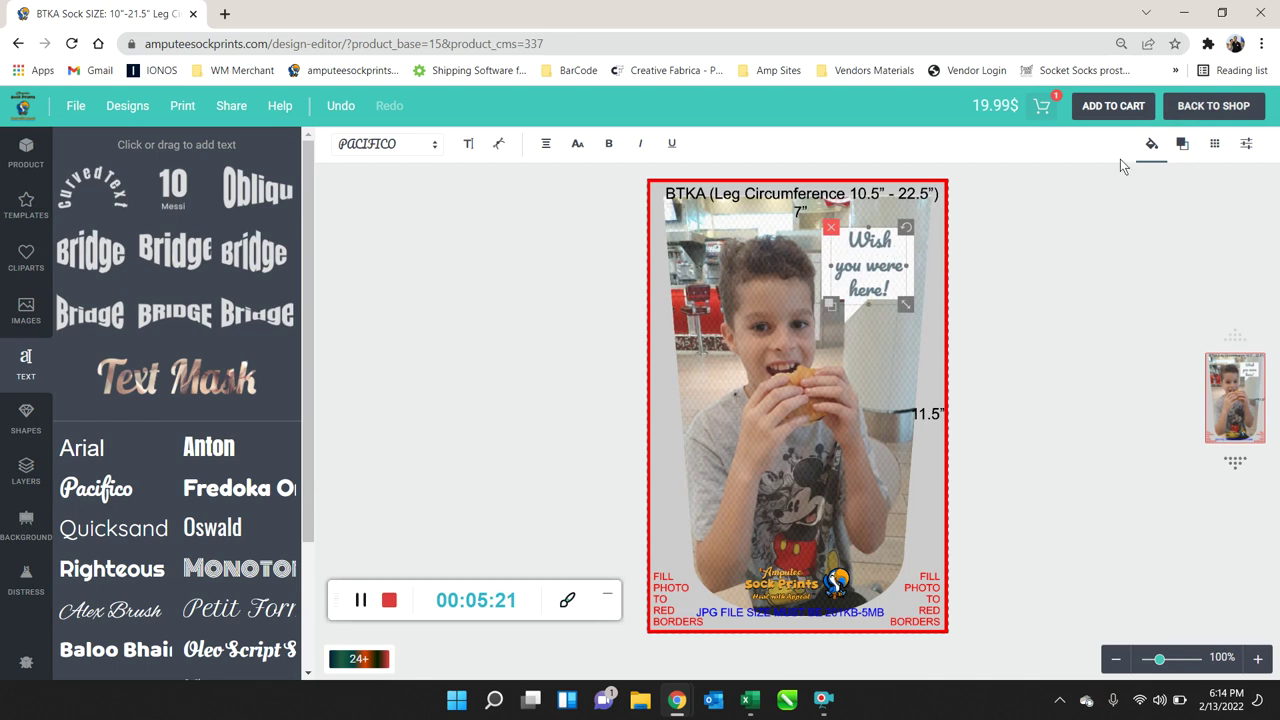
Colour the 'Wish you were here!' text orange and keep it selected
left_click(1153, 147)
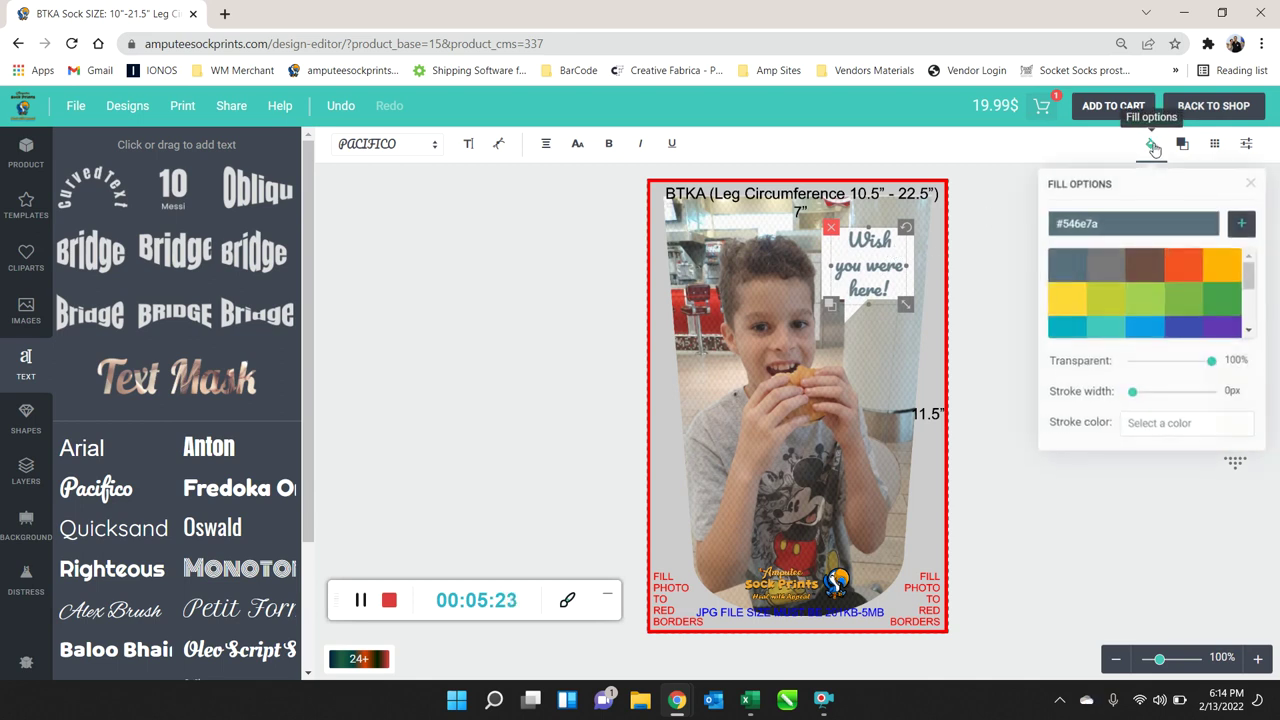
left_click(1176, 266)
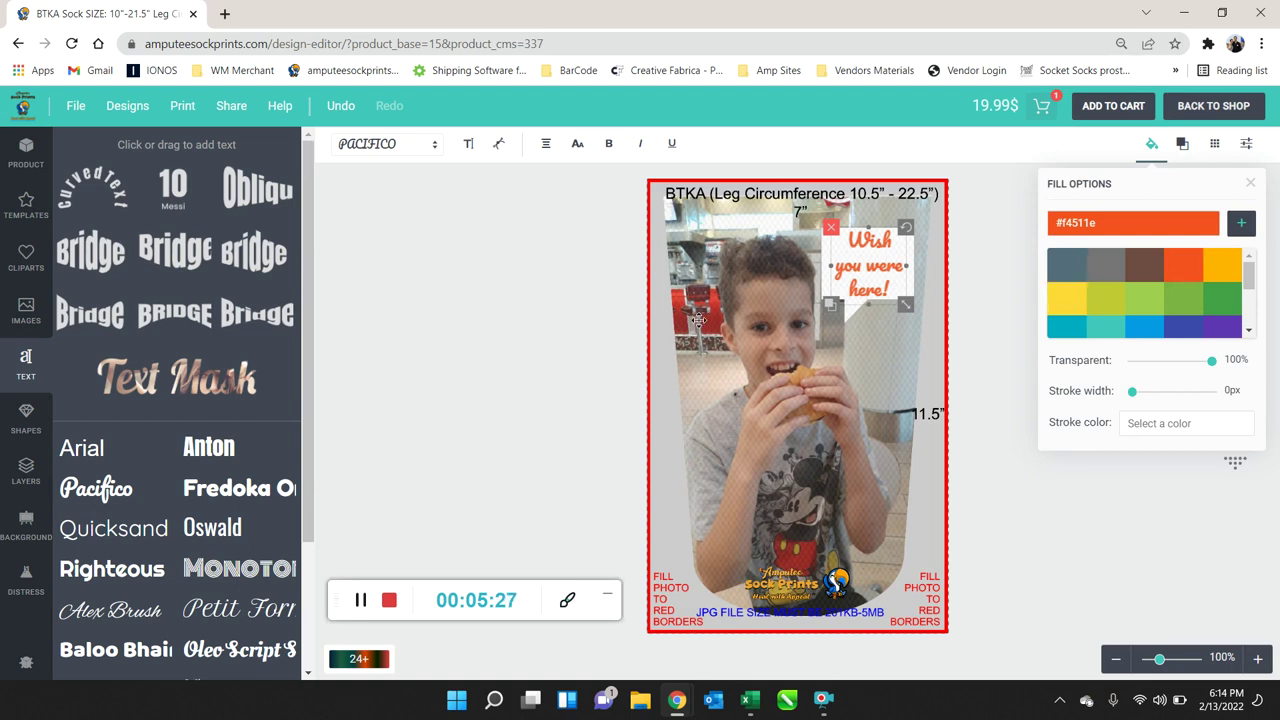
left_click(861, 342)
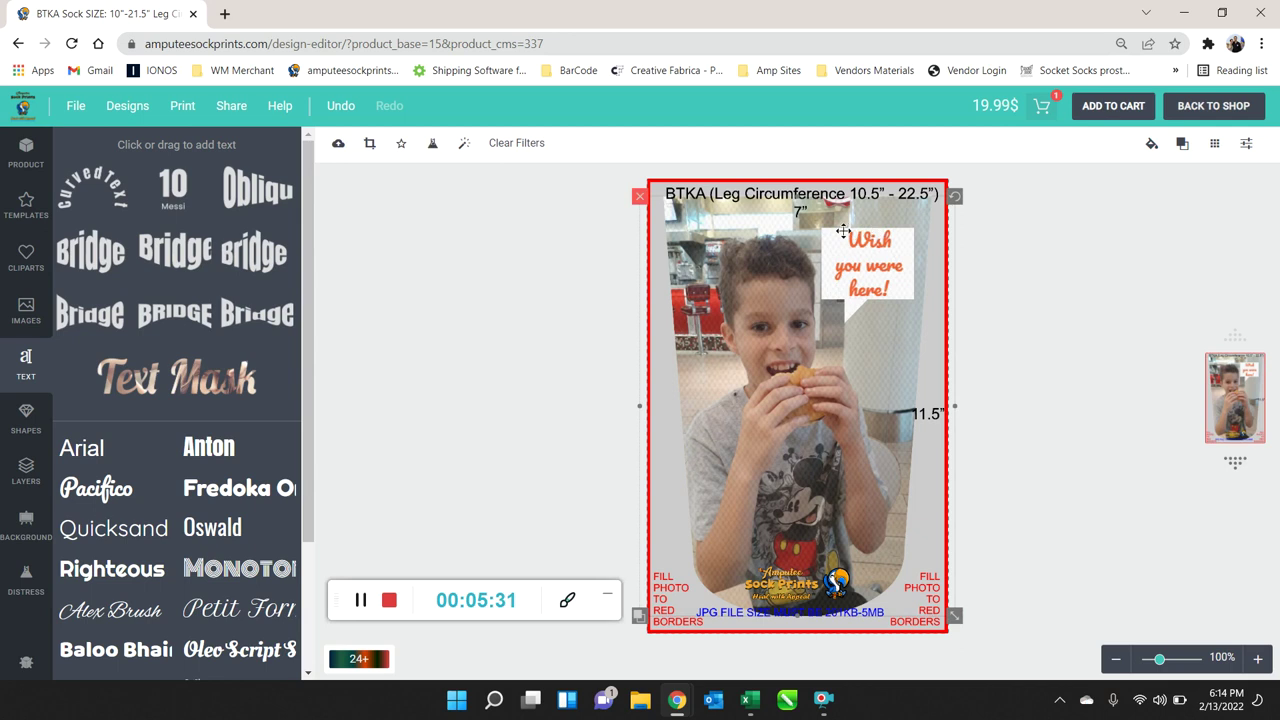
left_click(843, 311)
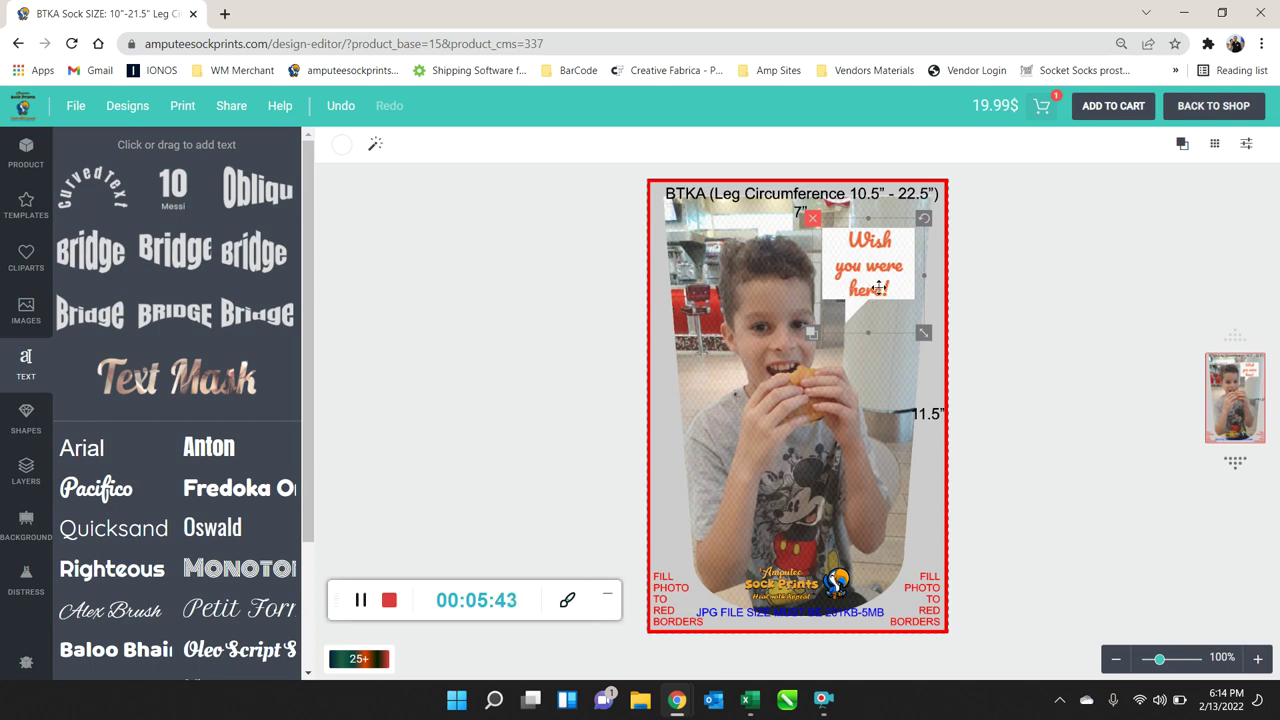
Use the Layers list to select the speech balloon and raise it slightly
left_click(24, 472)
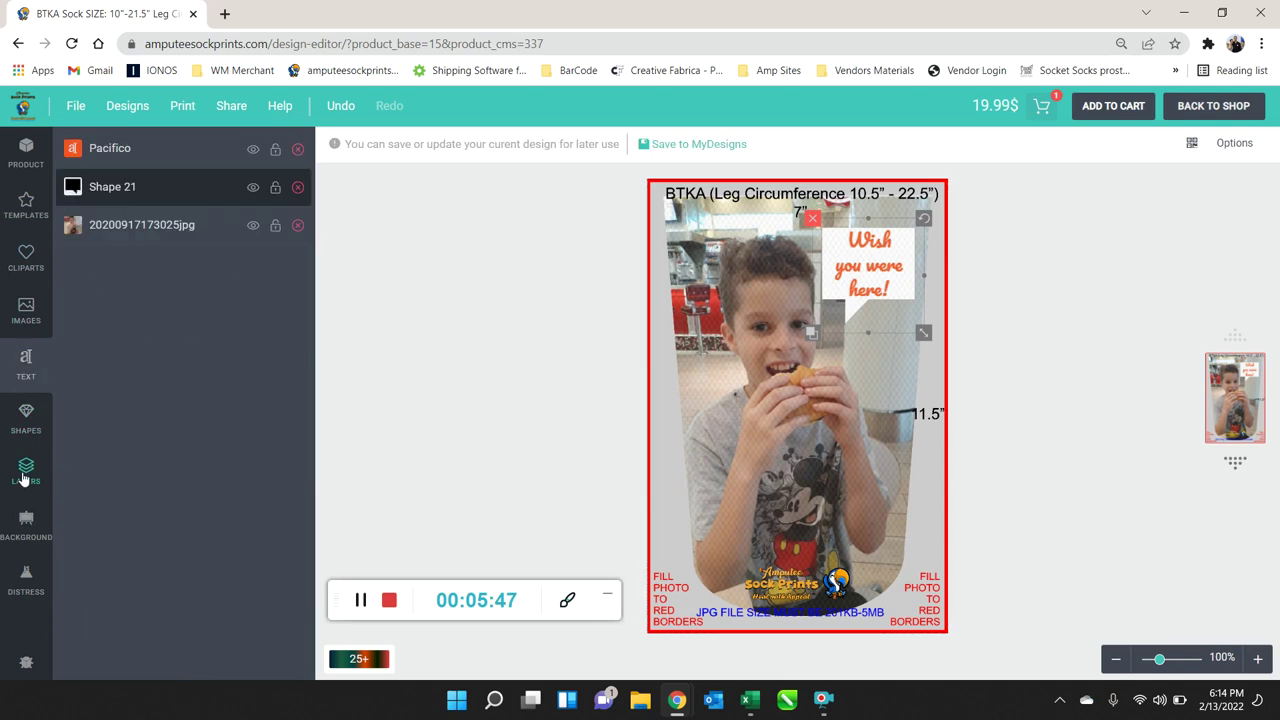
left_click(137, 158)
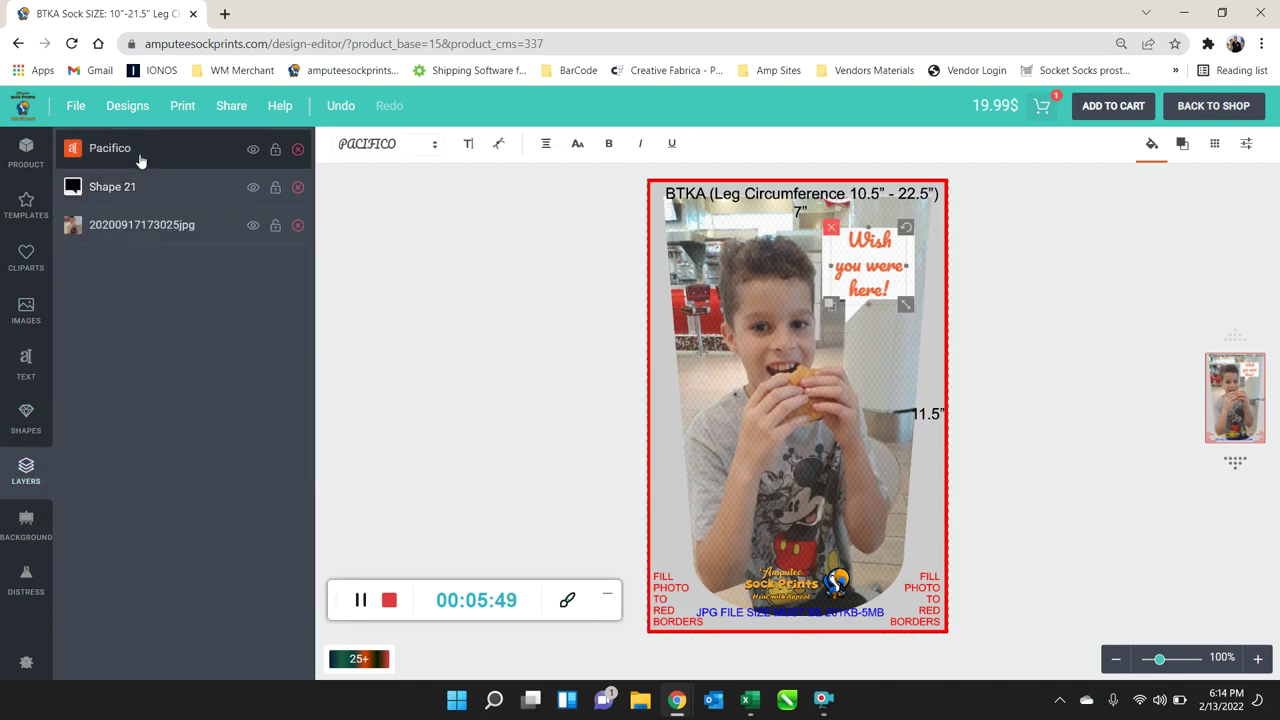
left_click(135, 226)
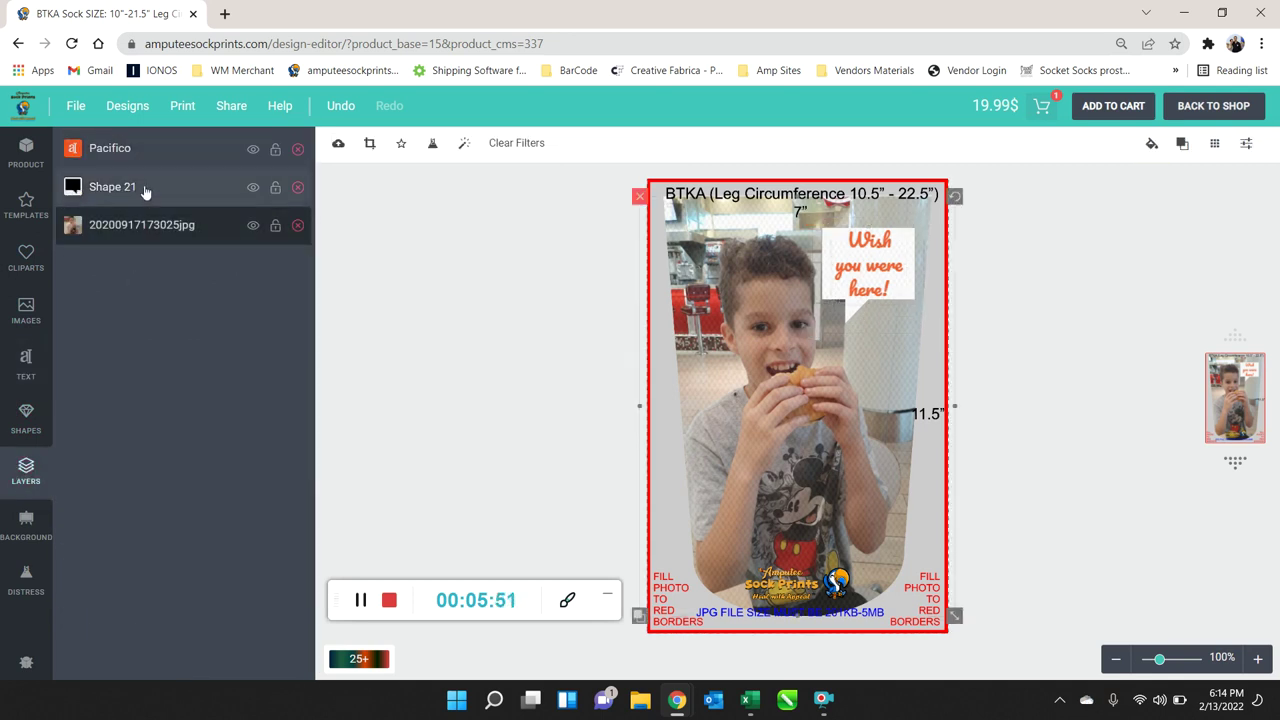
left_click(144, 189)
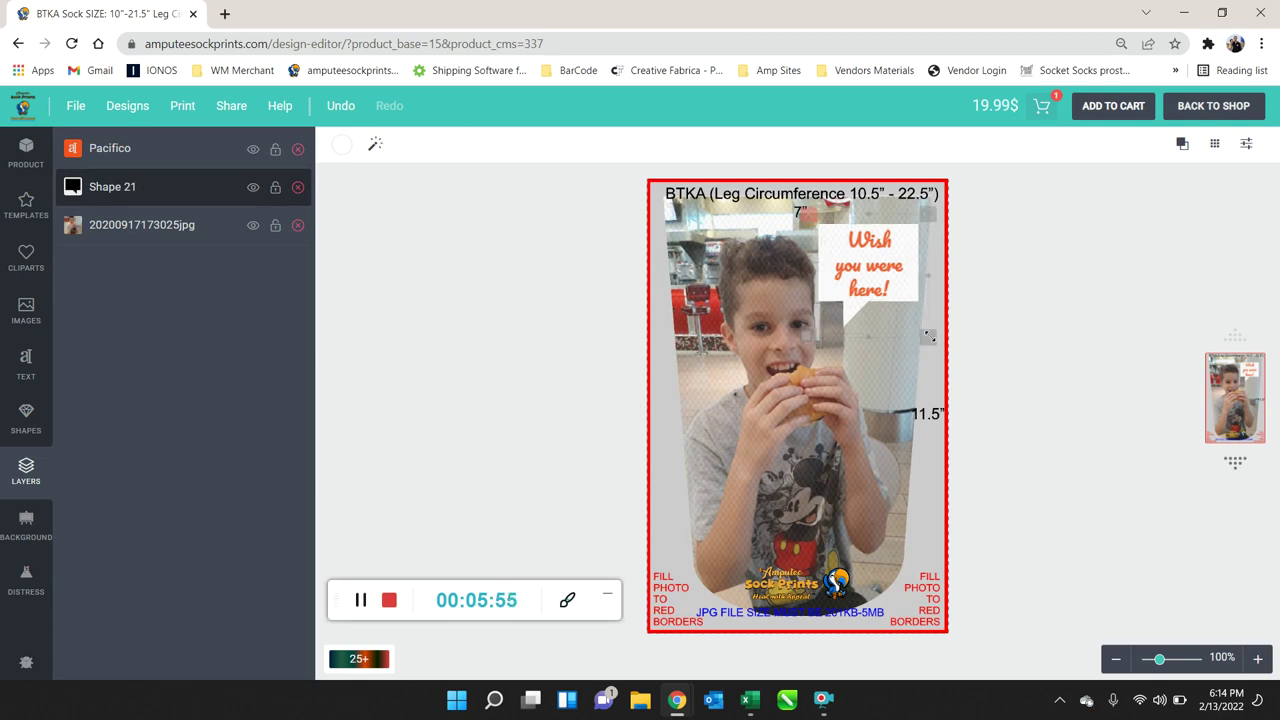
left_click(871, 268)
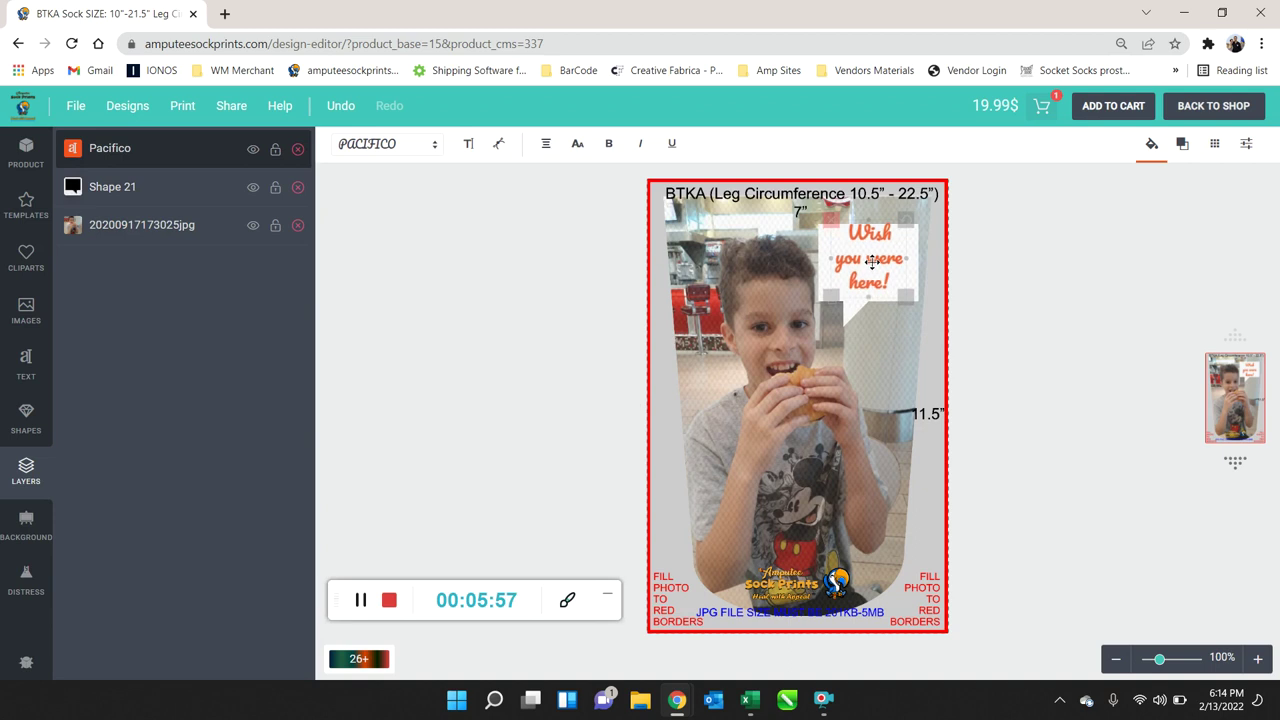
left_click(216, 188)
left_click_drag(860, 281, 862, 281)
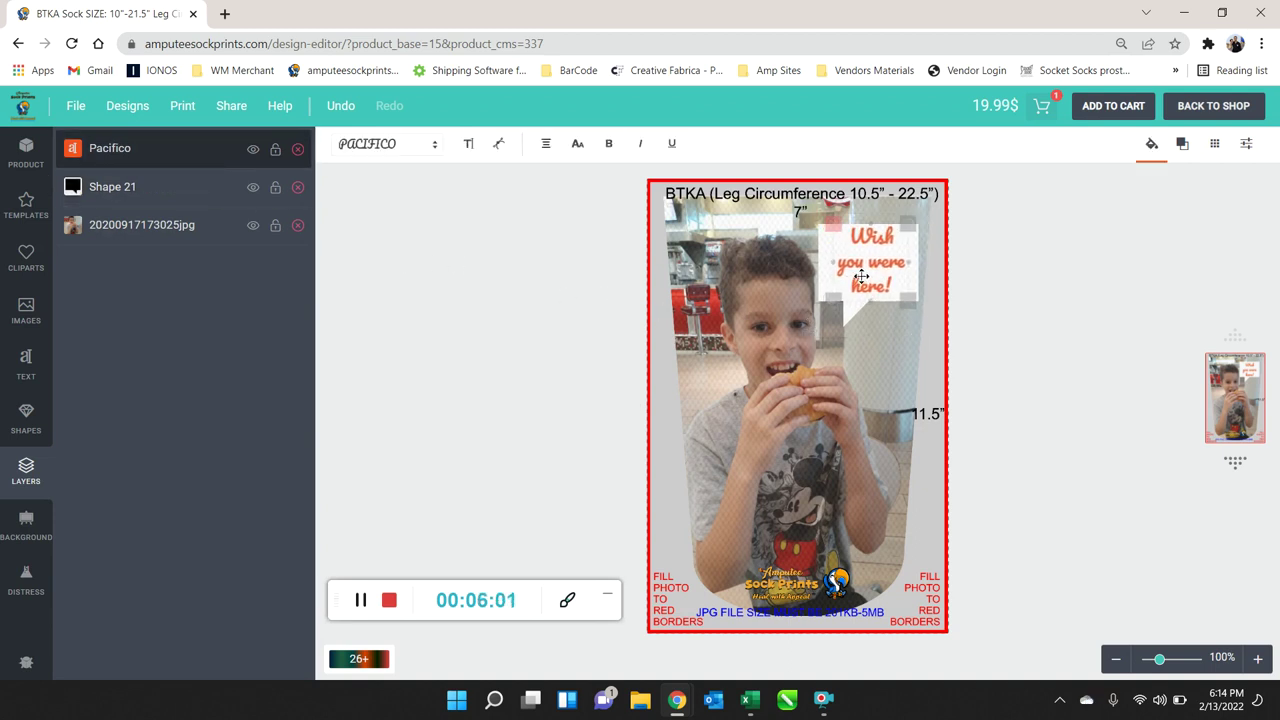
left_click(854, 334)
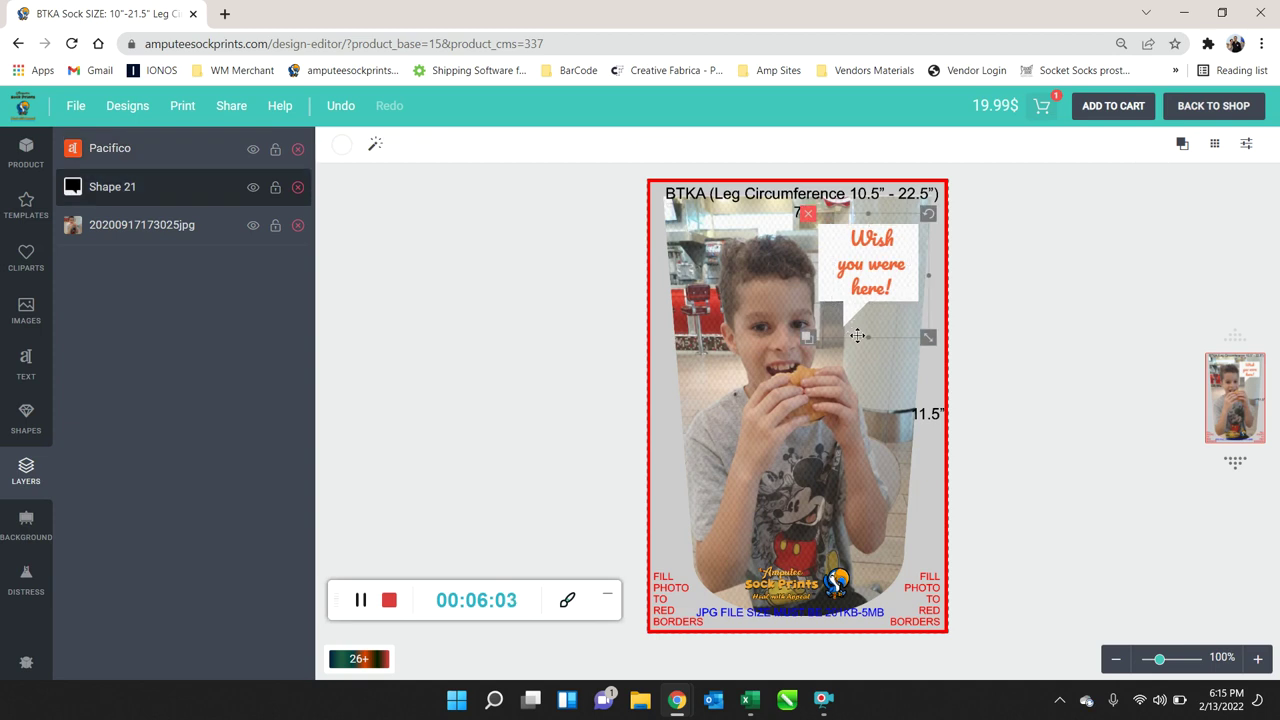
left_click_drag(857, 335, 856, 324)
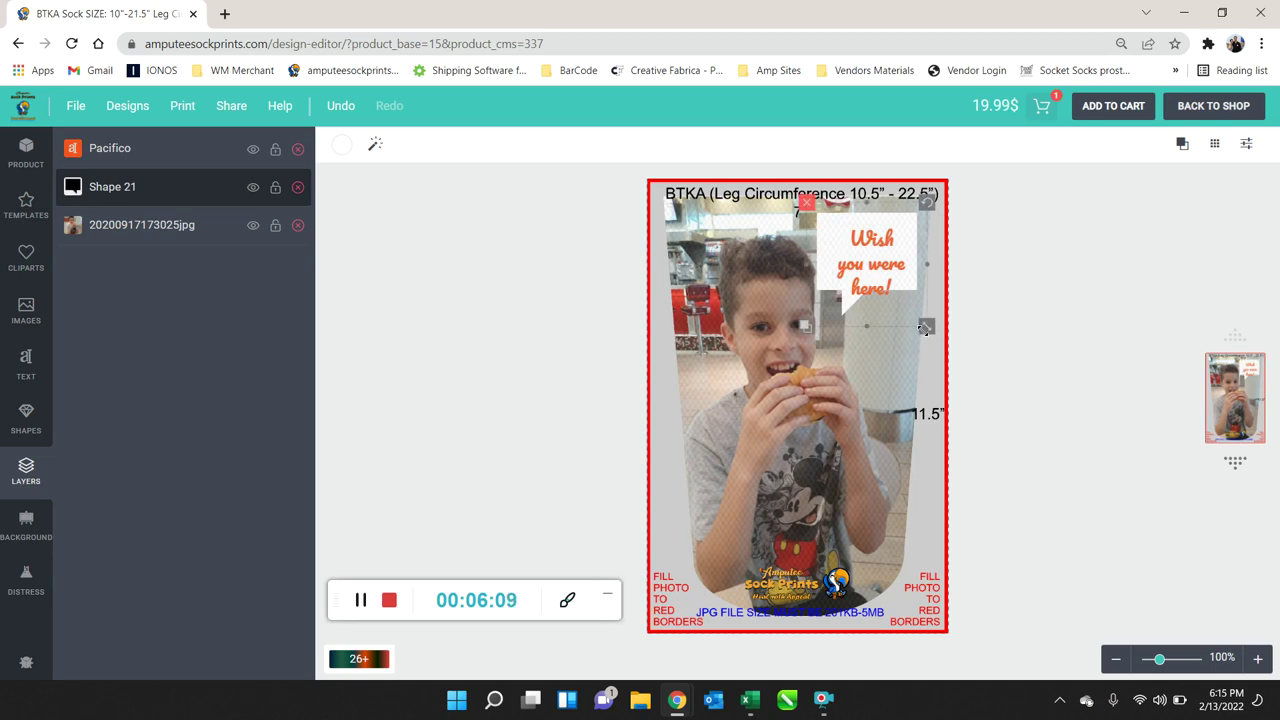
Shrink the 'Wish you were here!' text and shift it up inside the balloon
left_click(861, 287)
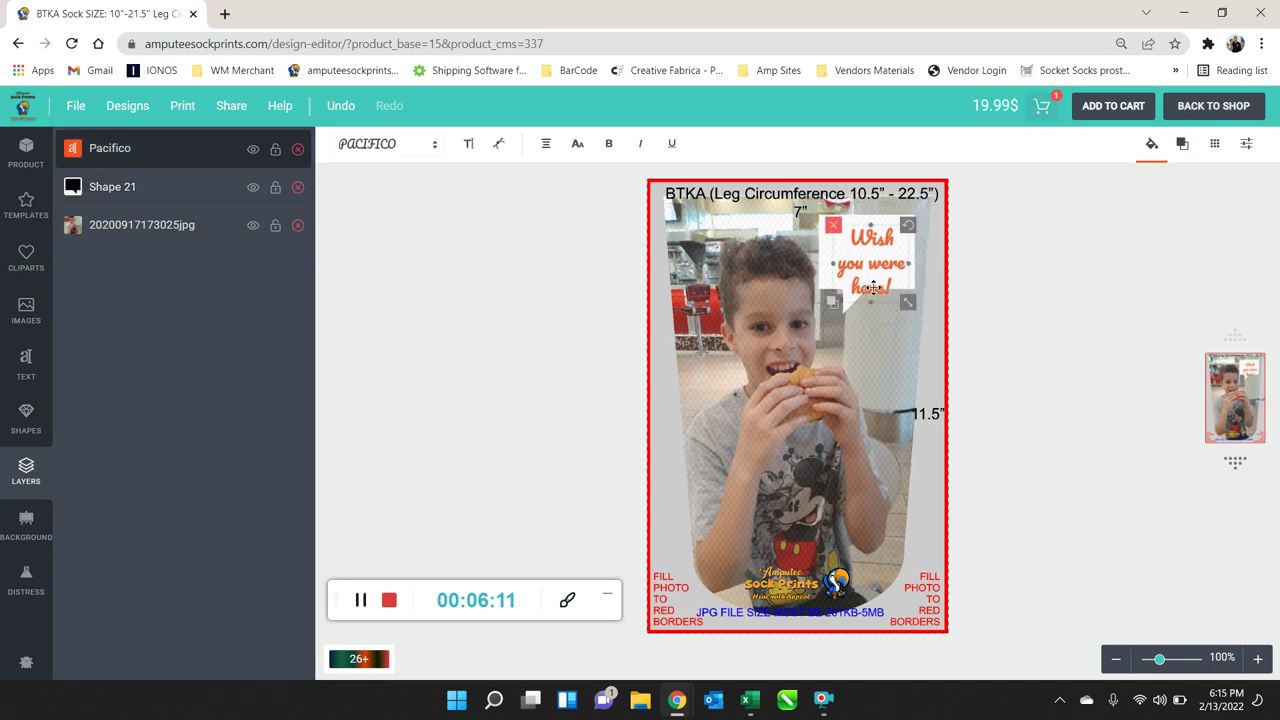
left_click_drag(905, 302, 877, 257)
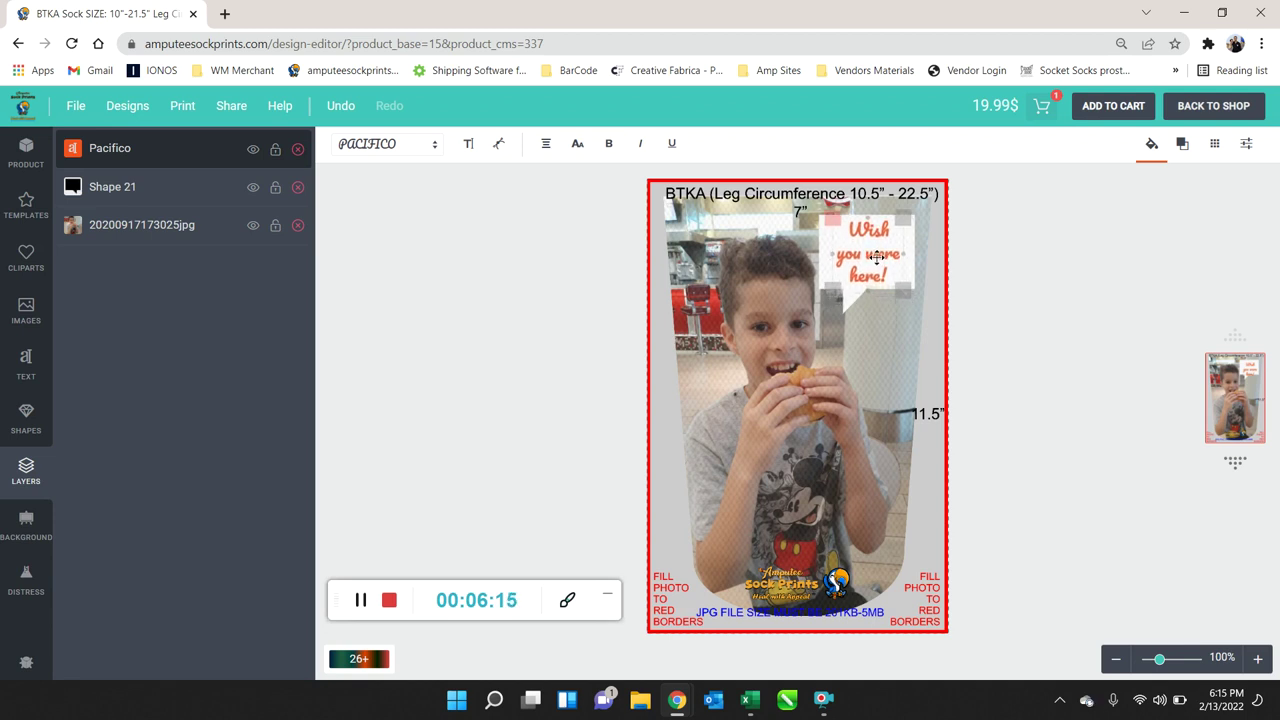
left_click(1057, 317)
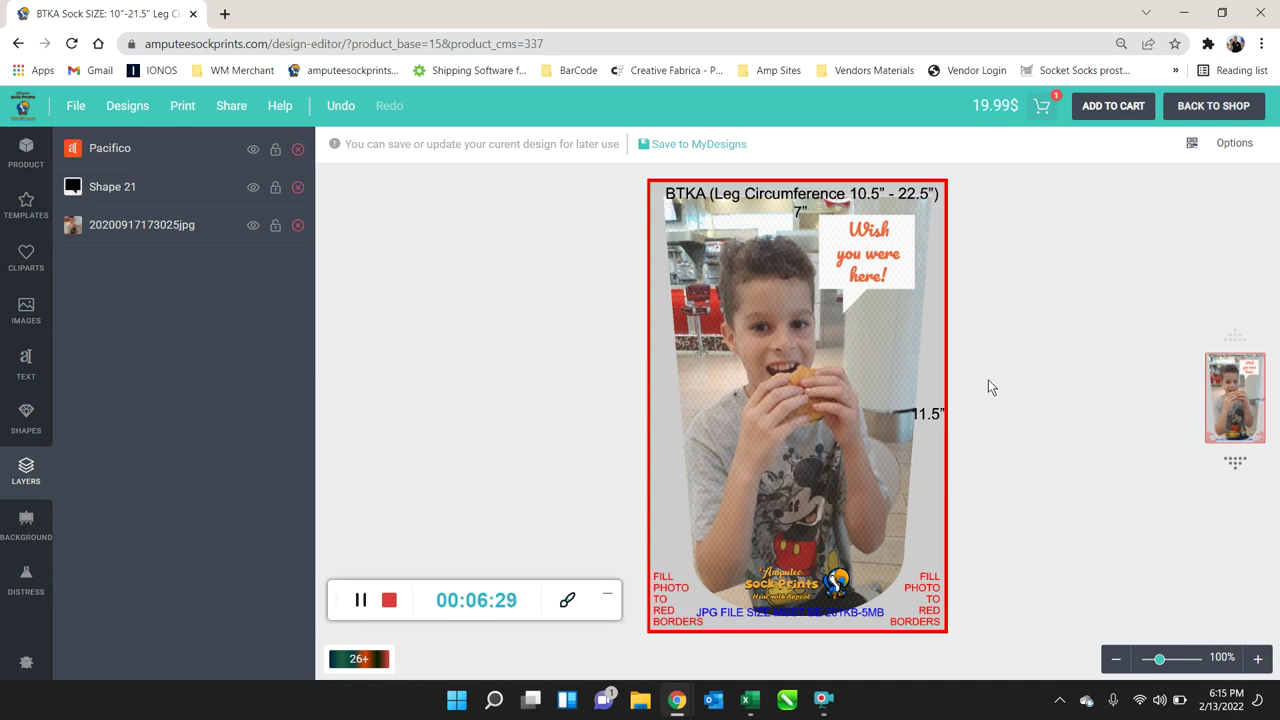
left_click(1229, 465)
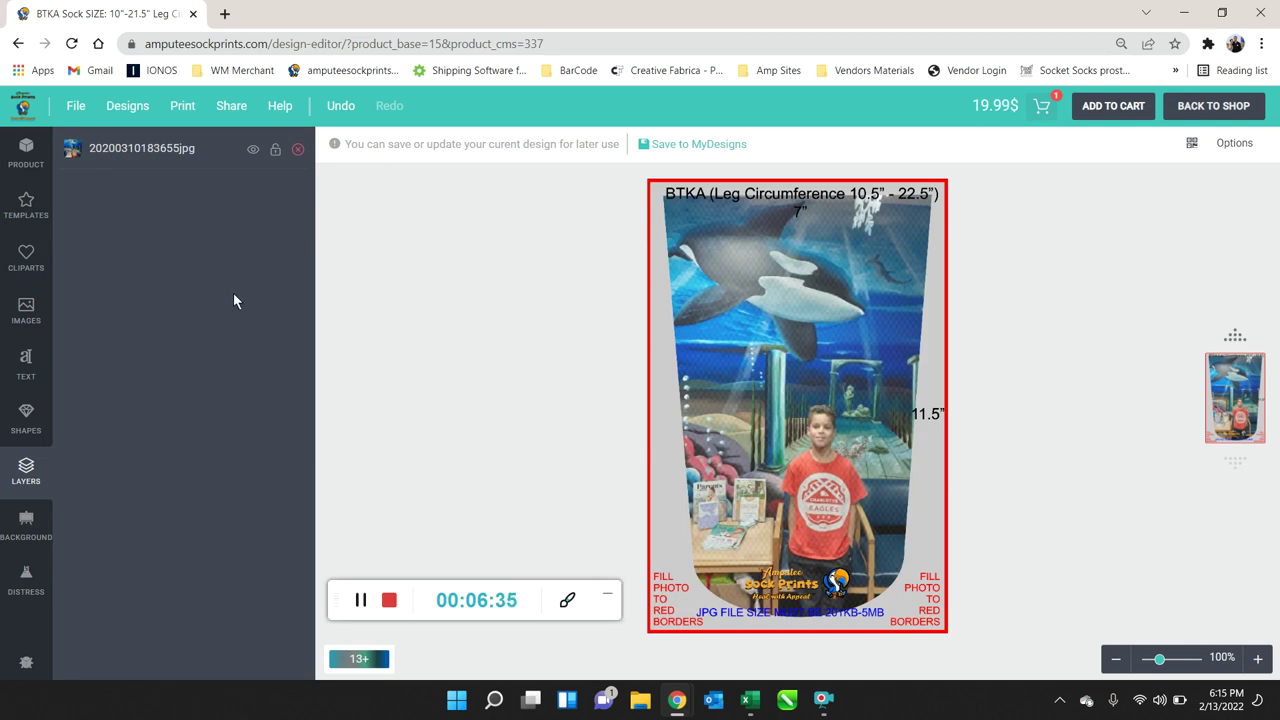
Upload the dog photo 20210402_131759.jpg through the Images upload area, after one cancelled attempt
left_click(27, 311)
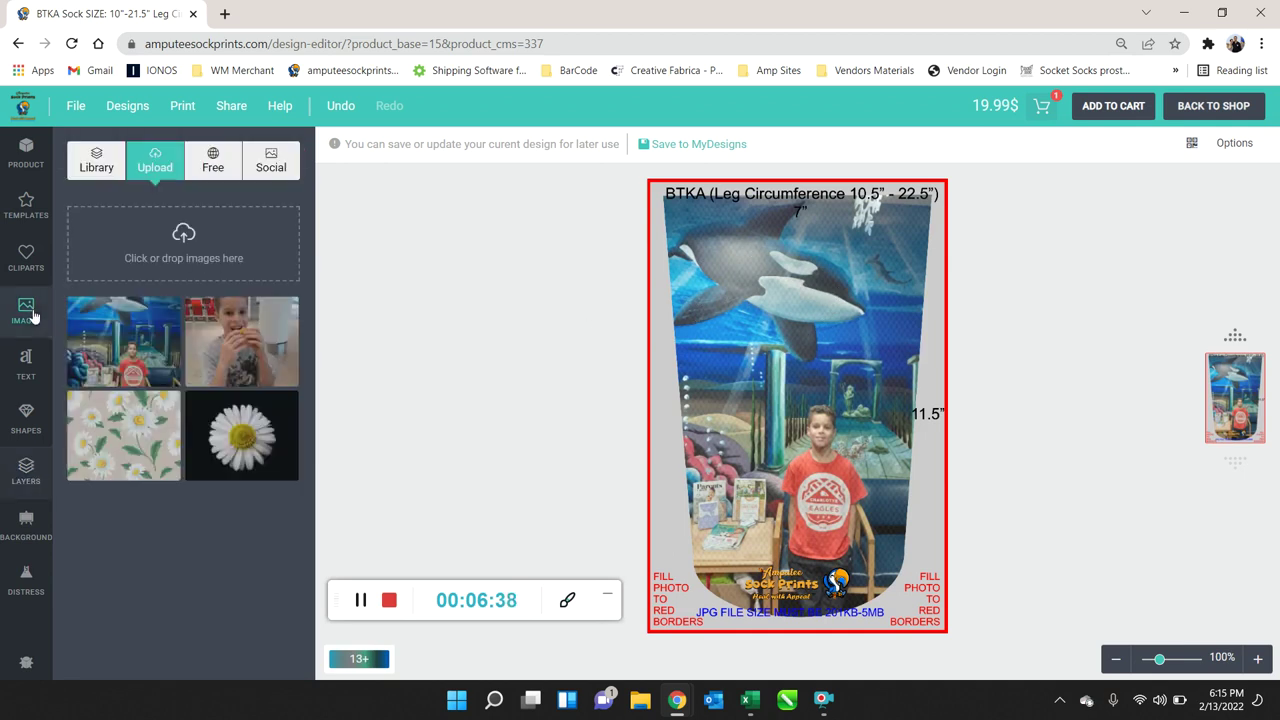
left_click(172, 243)
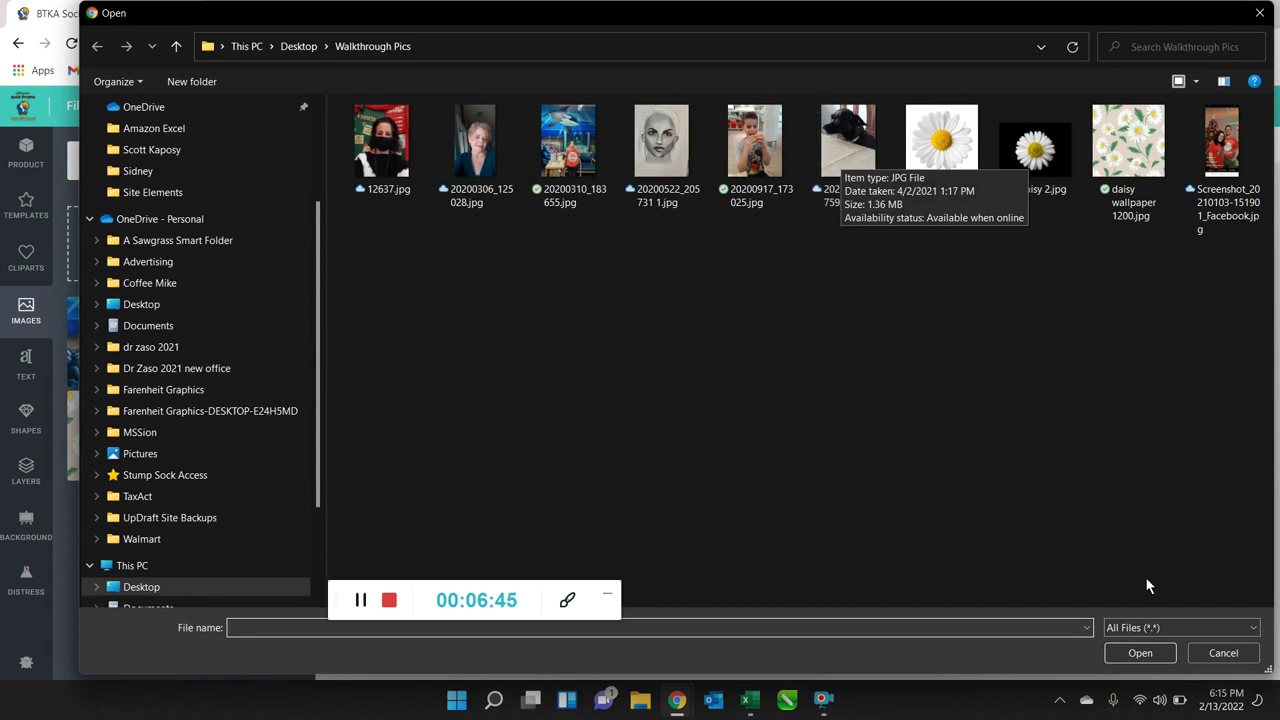
left_click(1222, 653)
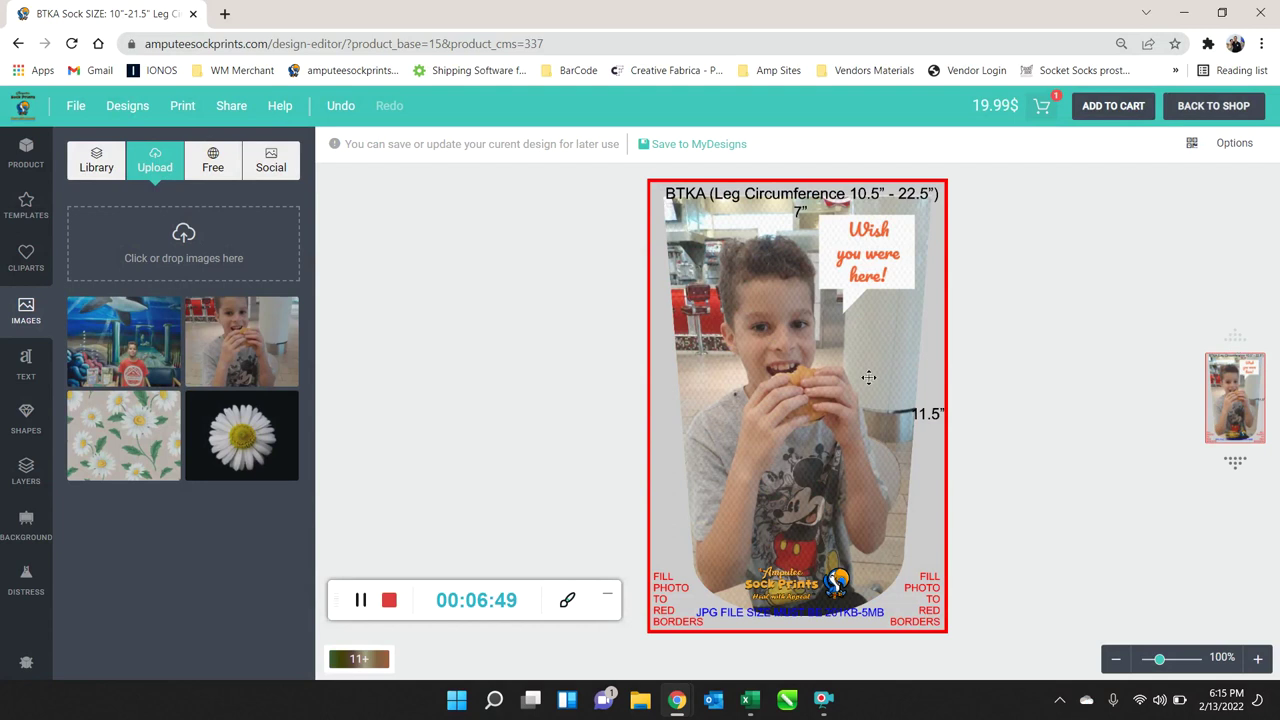
left_click(231, 245)
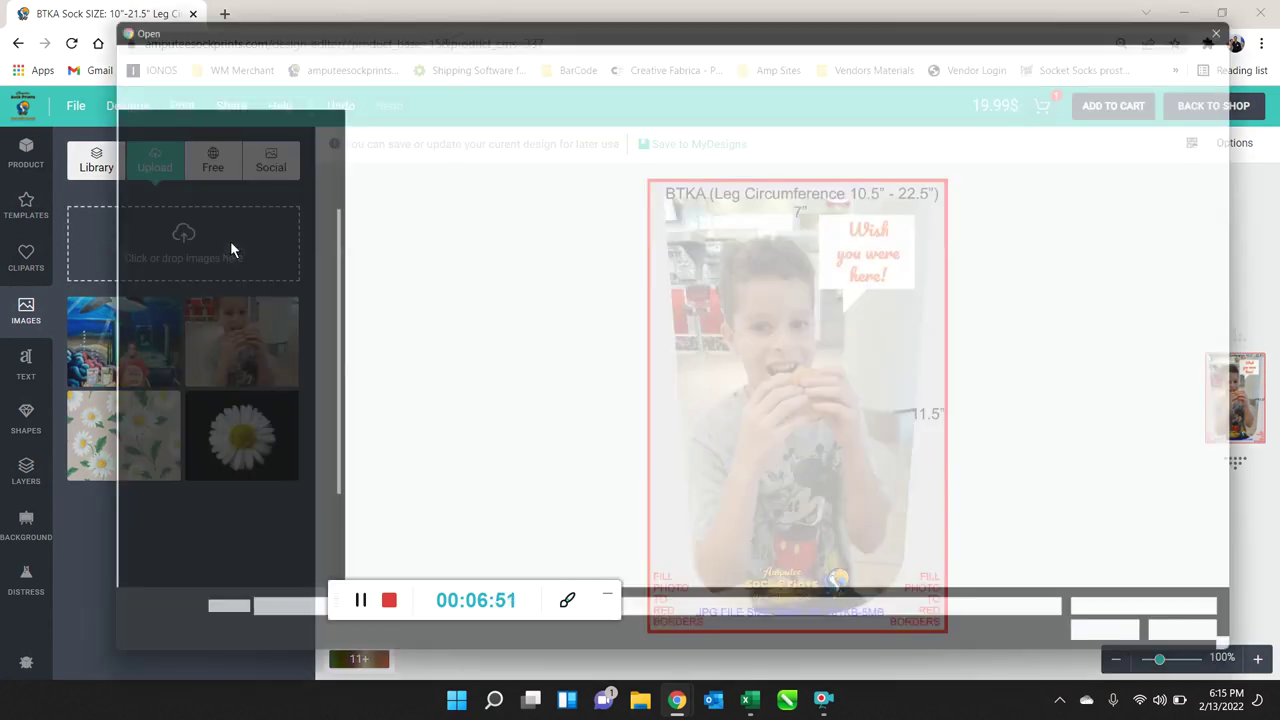
left_click(845, 155)
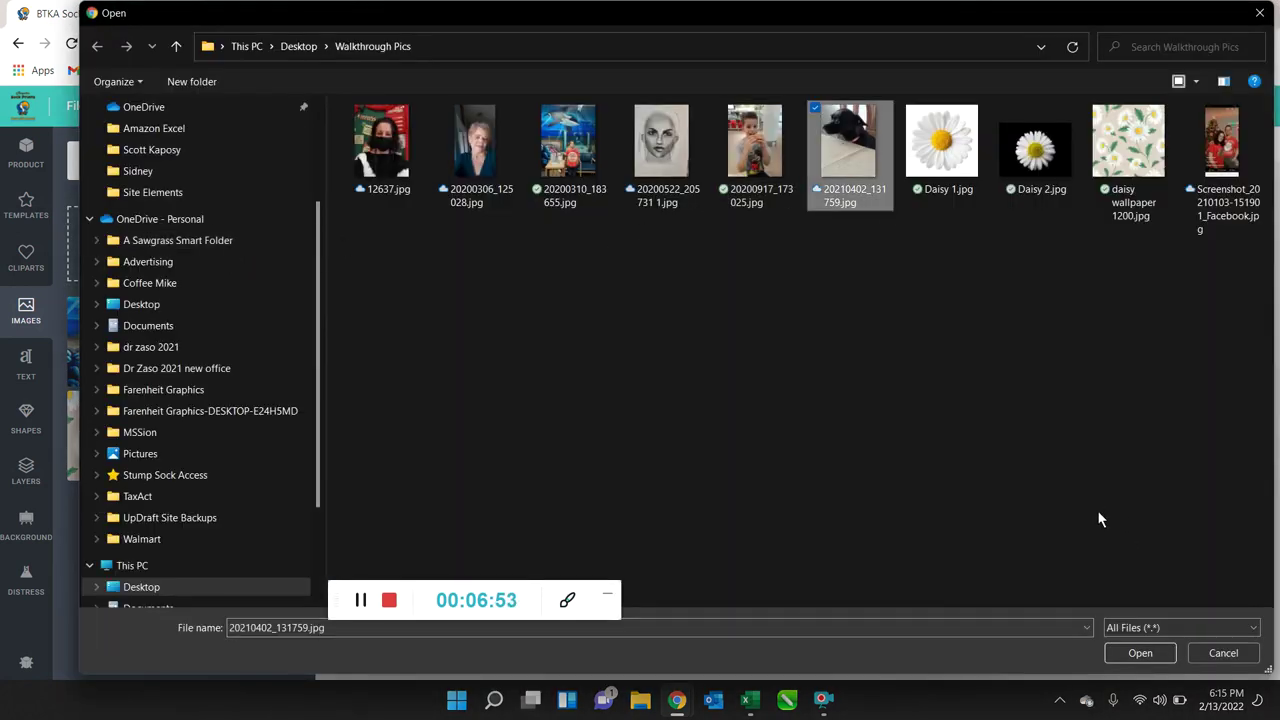
left_click(1128, 652)
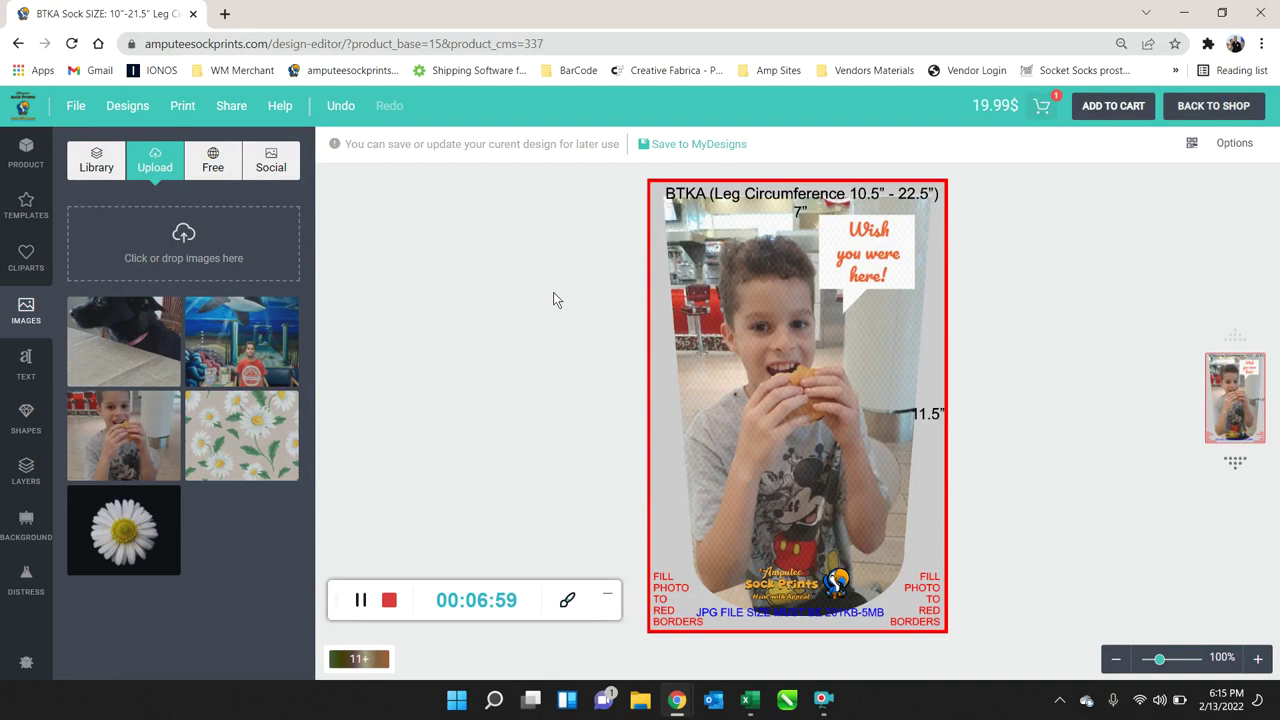
Add the dog photo, shrink it, and place it at the boy's lower right
left_click(157, 322)
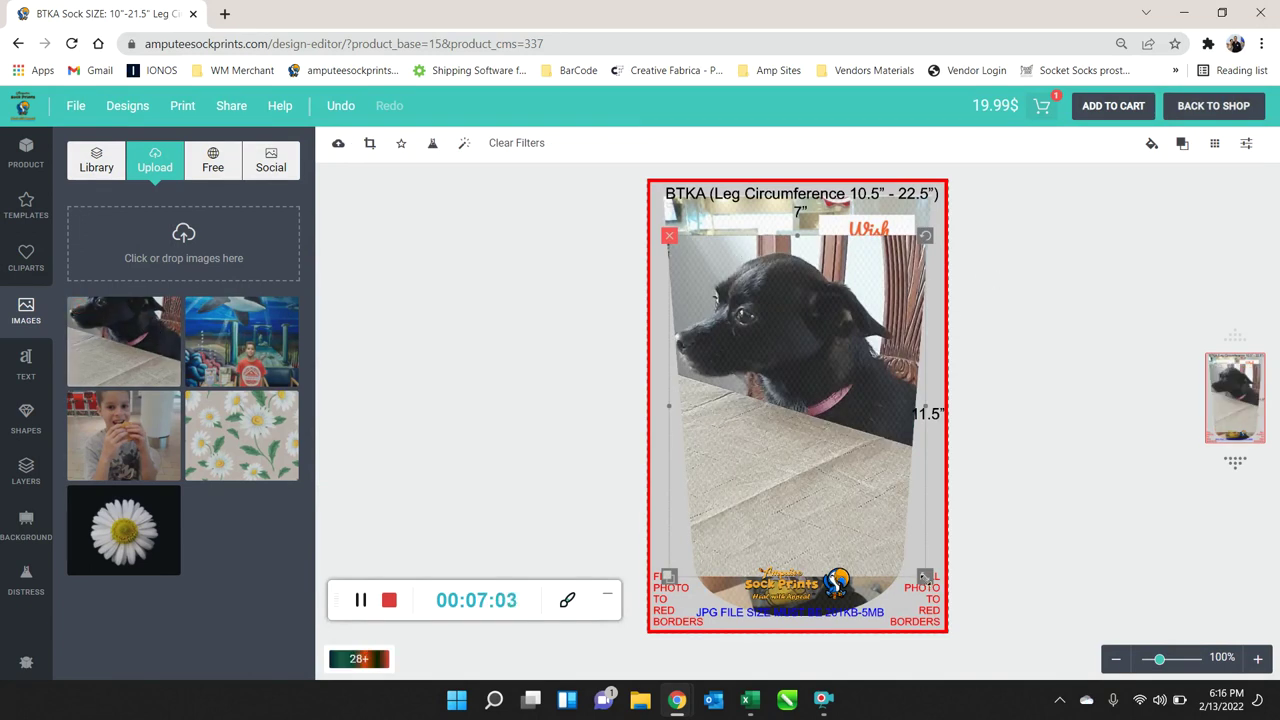
left_click_drag(924, 578, 854, 482)
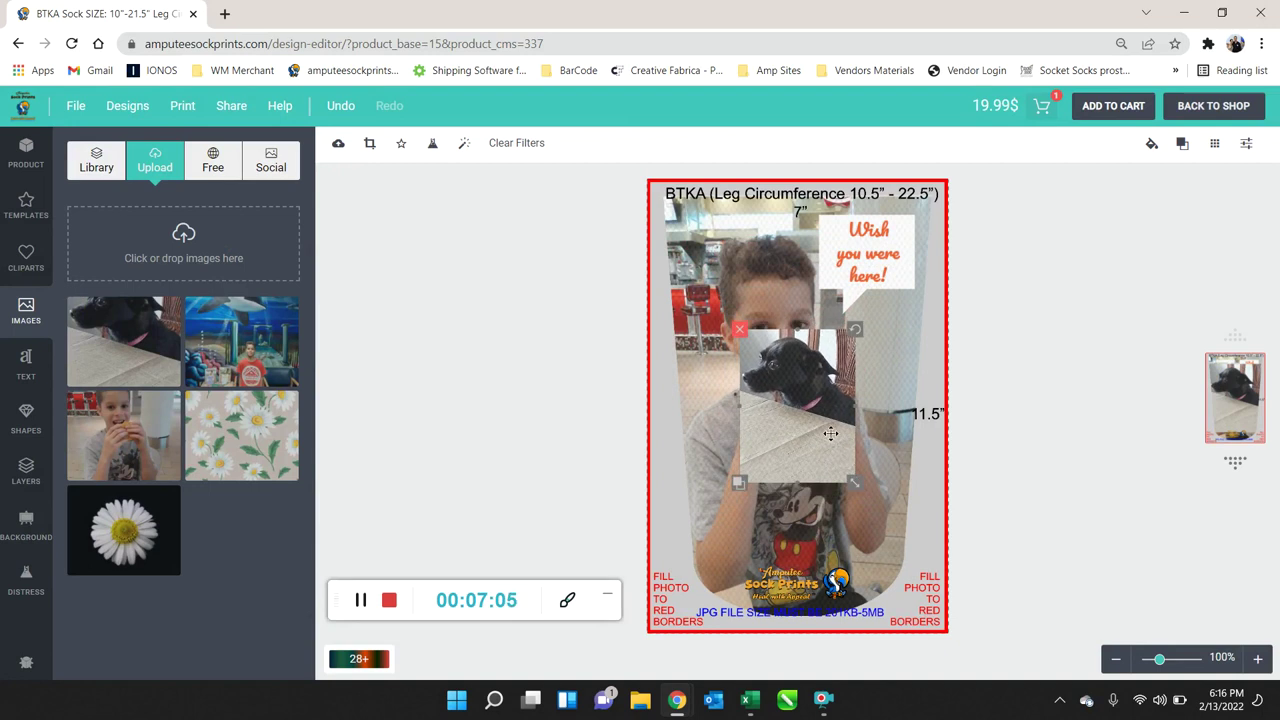
left_click_drag(830, 433, 883, 584)
Tilt the dog inset clockwise, fine-tune its angle and position, then preview the sock's back design
left_click_drag(910, 484, 928, 520)
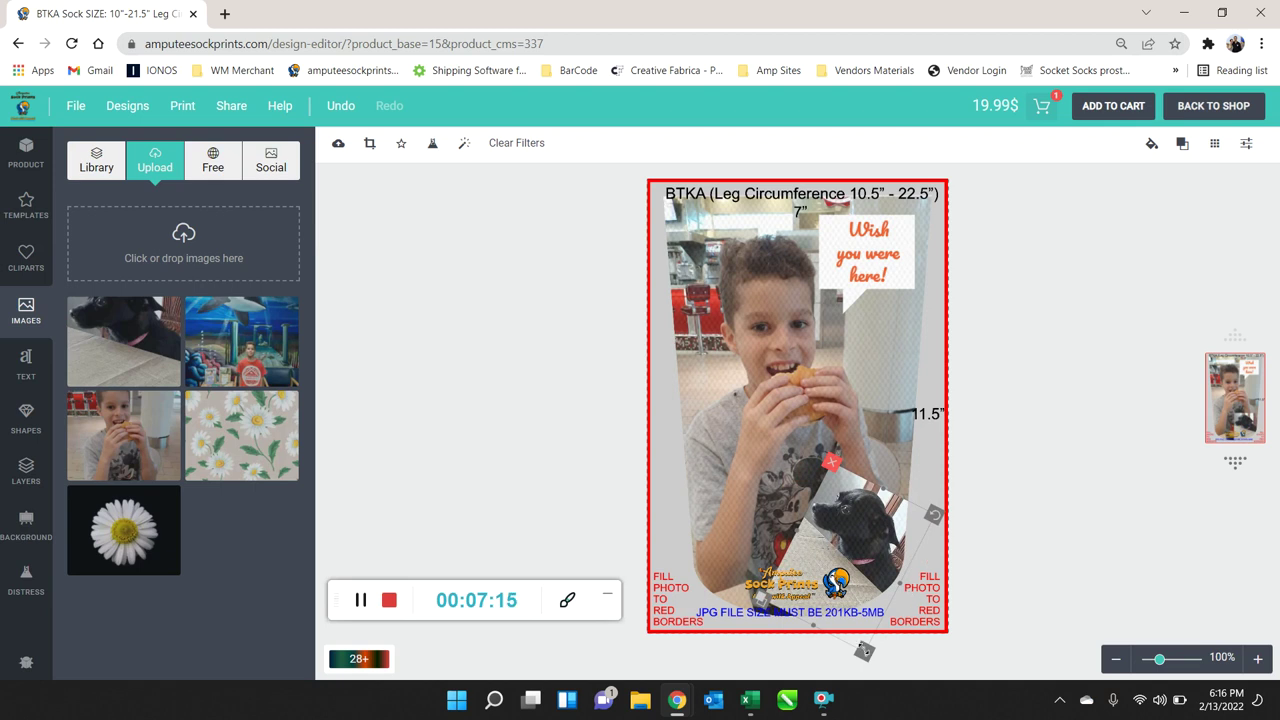
left_click_drag(864, 651, 874, 674)
mouse_move(874, 550)
left_mouse_down()
mouse_move(857, 536)
mouse_move(868, 533)
left_mouse_up()
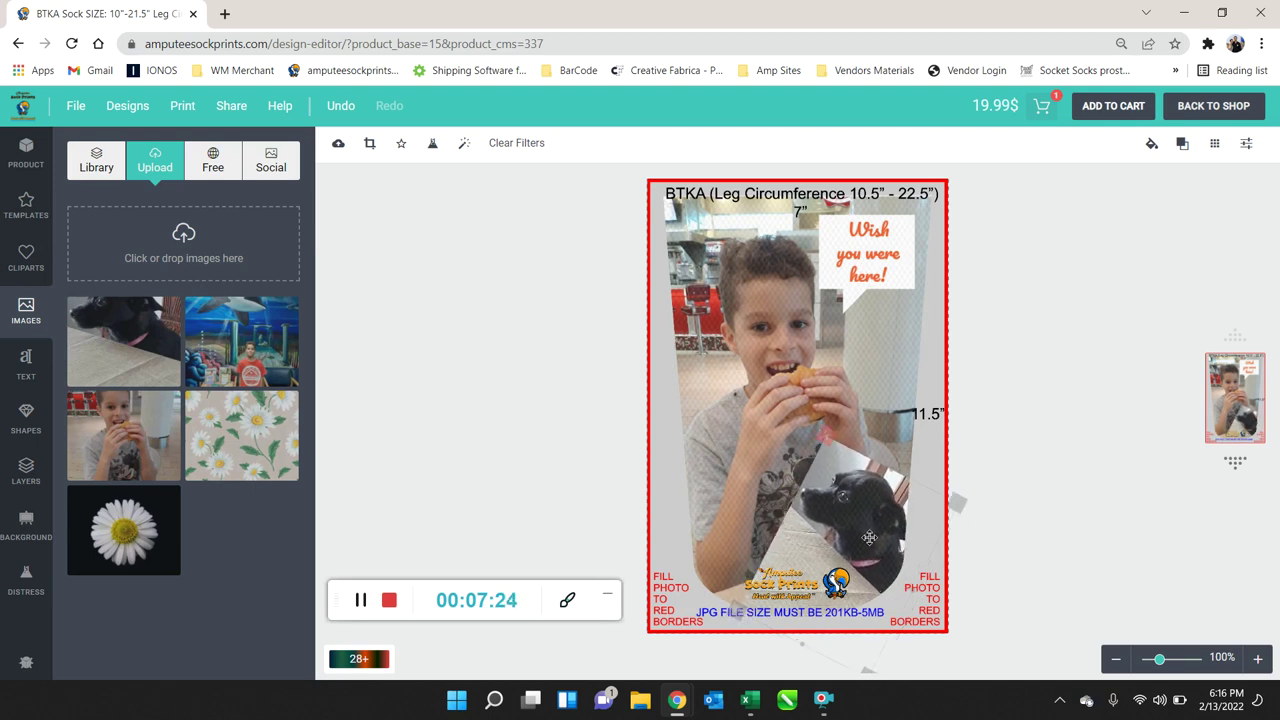
left_click(1006, 455)
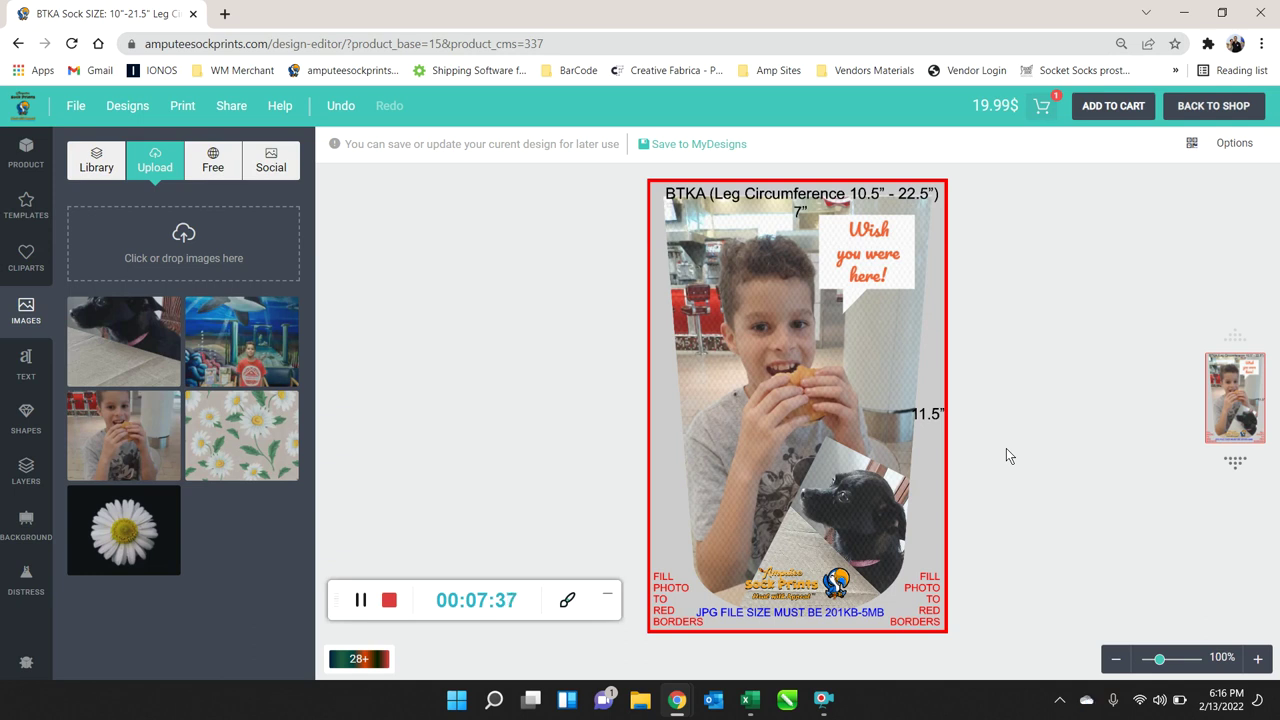
left_click(1245, 466)
left_click(1235, 335)
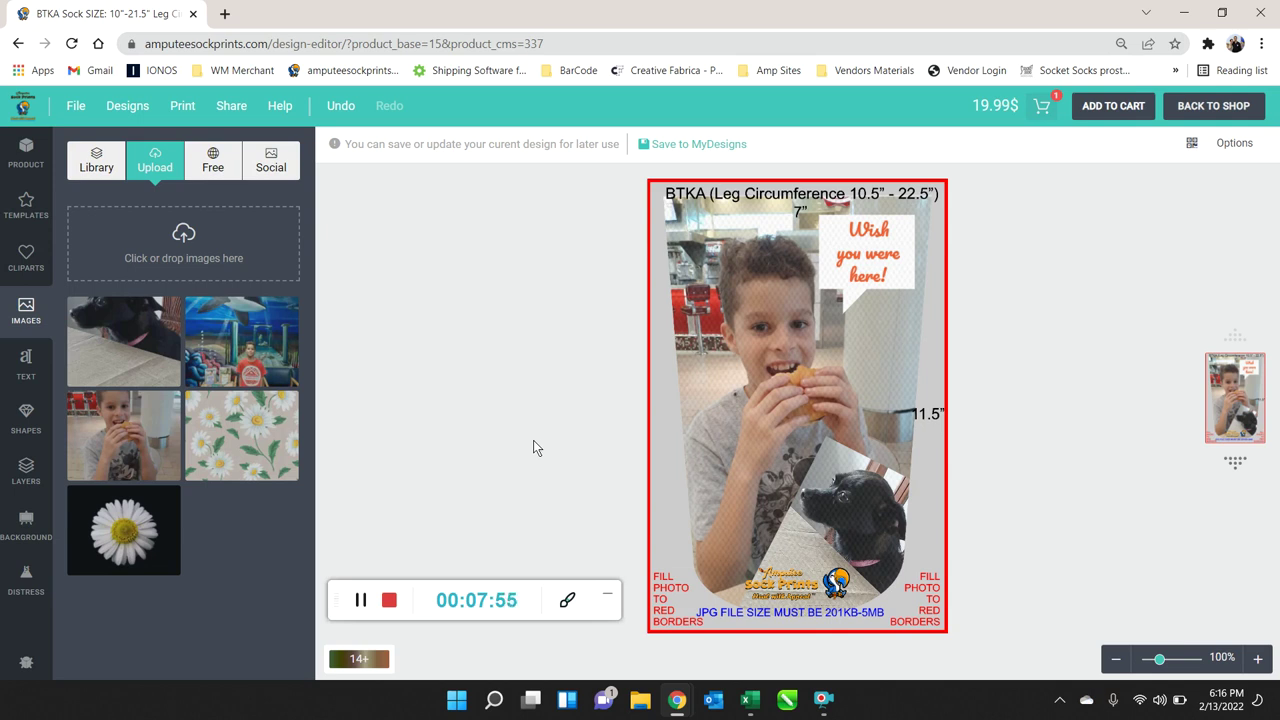
left_click(390, 608)
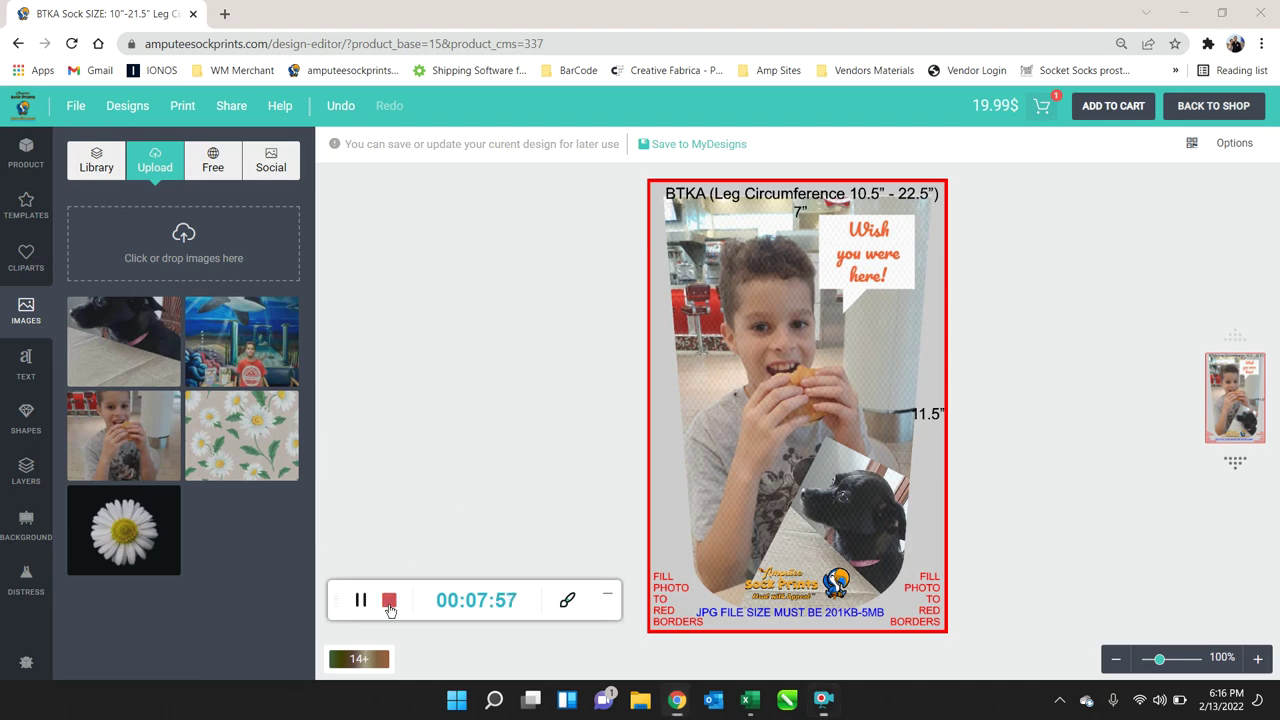